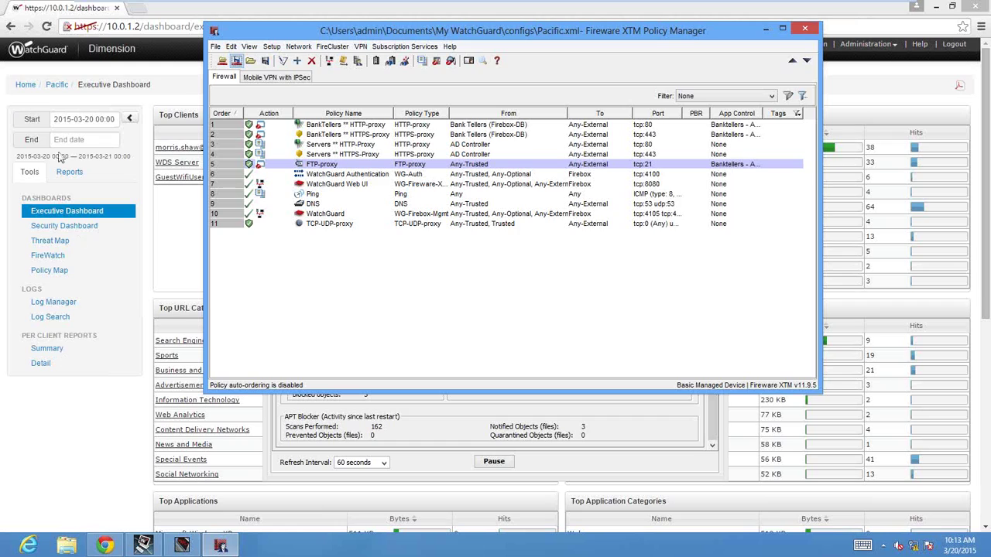
Review the Pacific Executive Dashboard's top clients, domains, applications and protocols tables, ending back at the top.
click(34, 79)
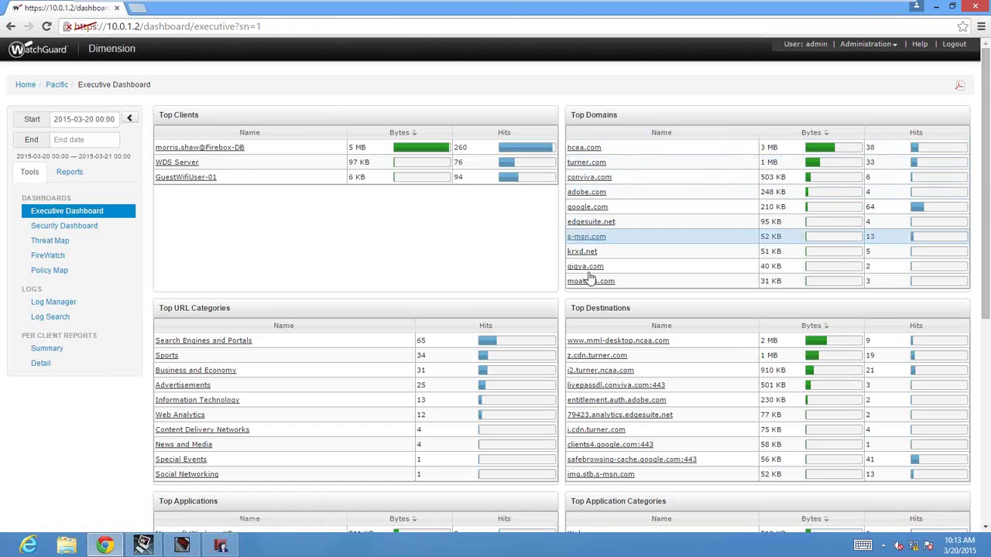
scroll(514, 339, down, 1)
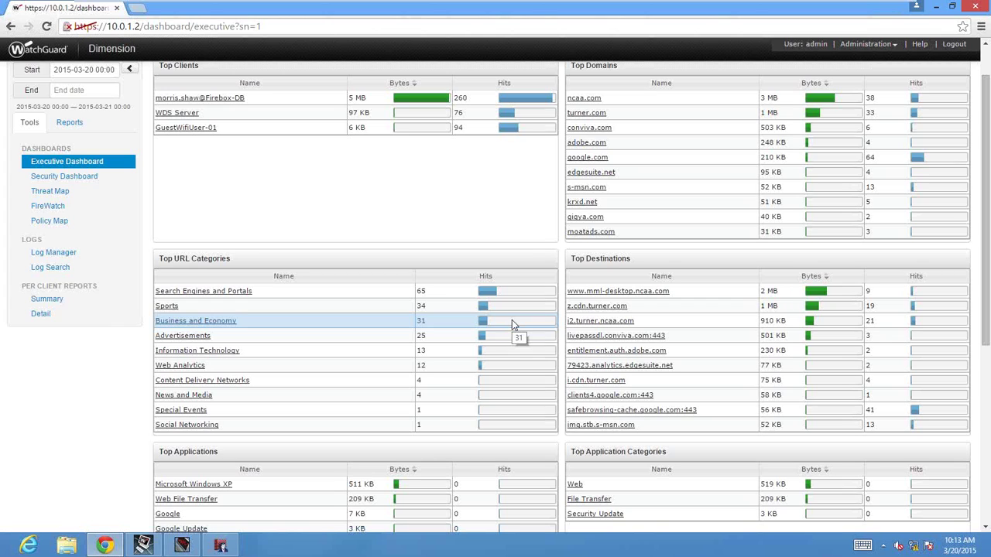
scroll(511, 320, down, 3)
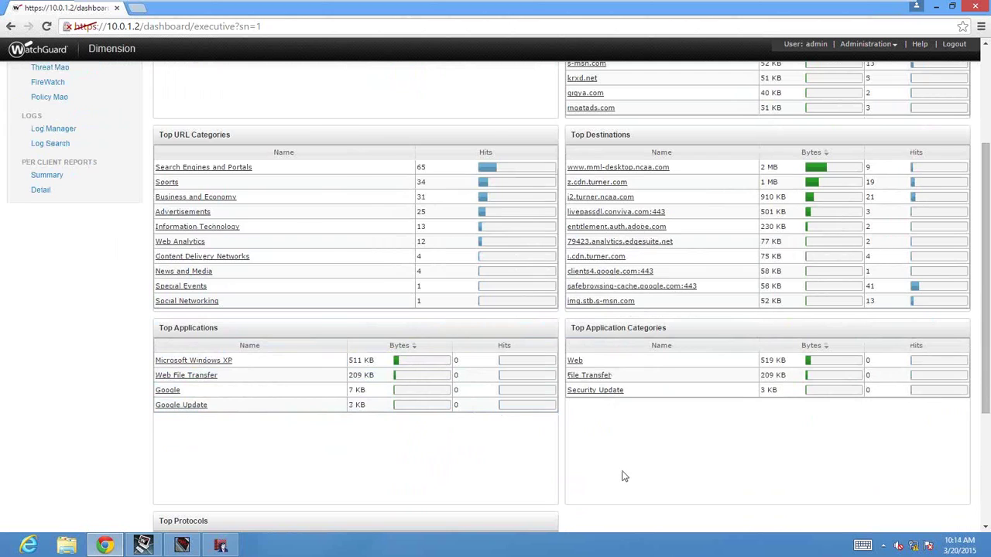
scroll(624, 476, down, 3)
scroll(625, 476, down, 1)
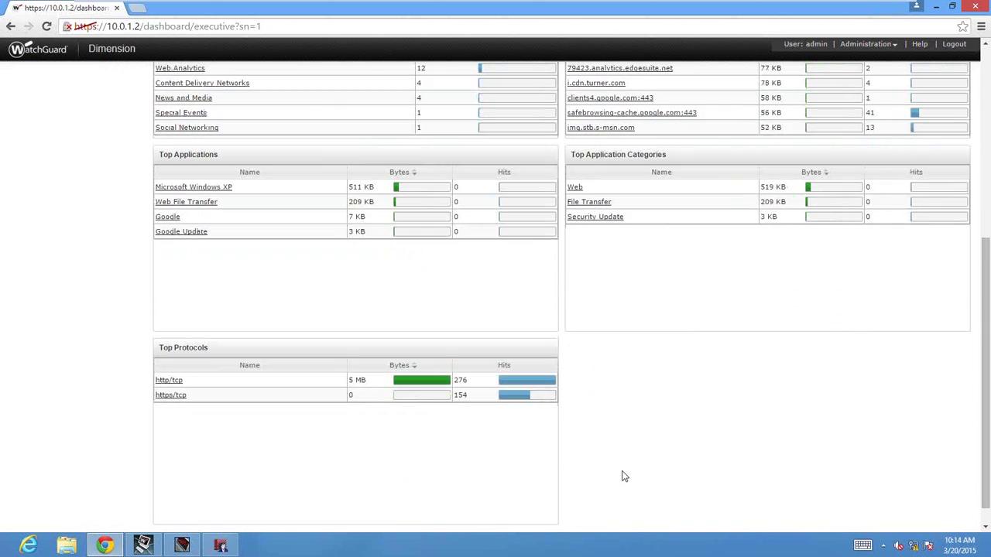
scroll(625, 476, up, 7)
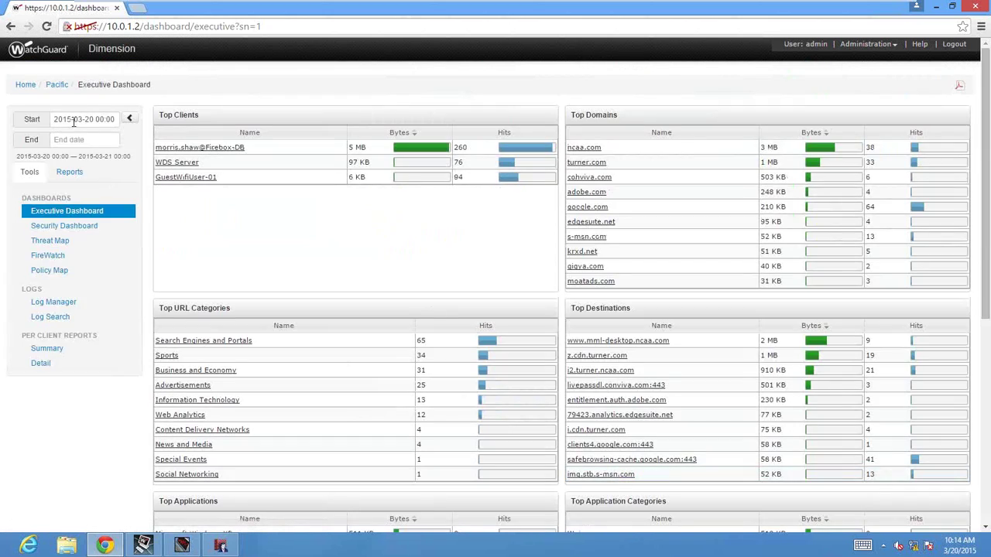
Set the dashboard start date to 2015-03-19, after briefly trying March 20.
click(74, 122)
click(98, 203)
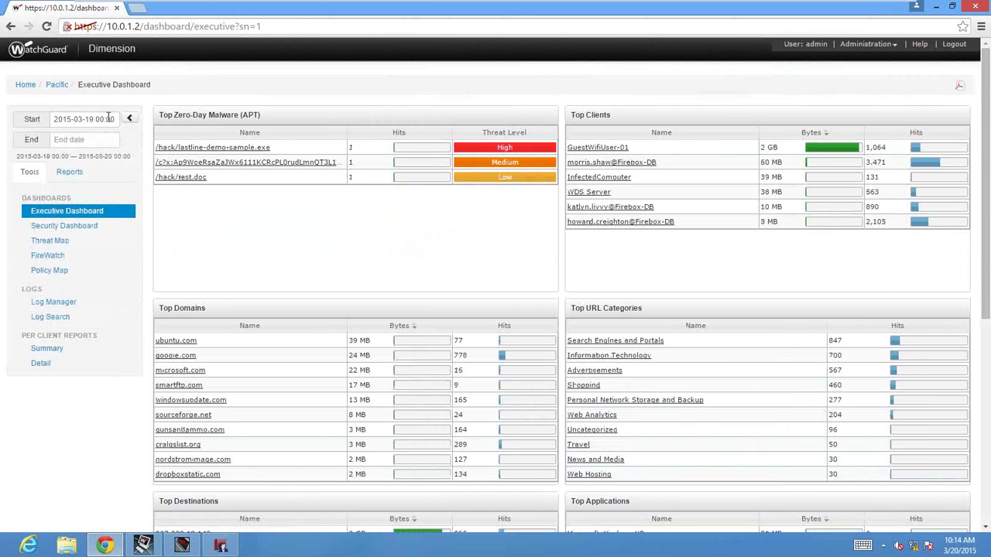
click(106, 118)
click(119, 201)
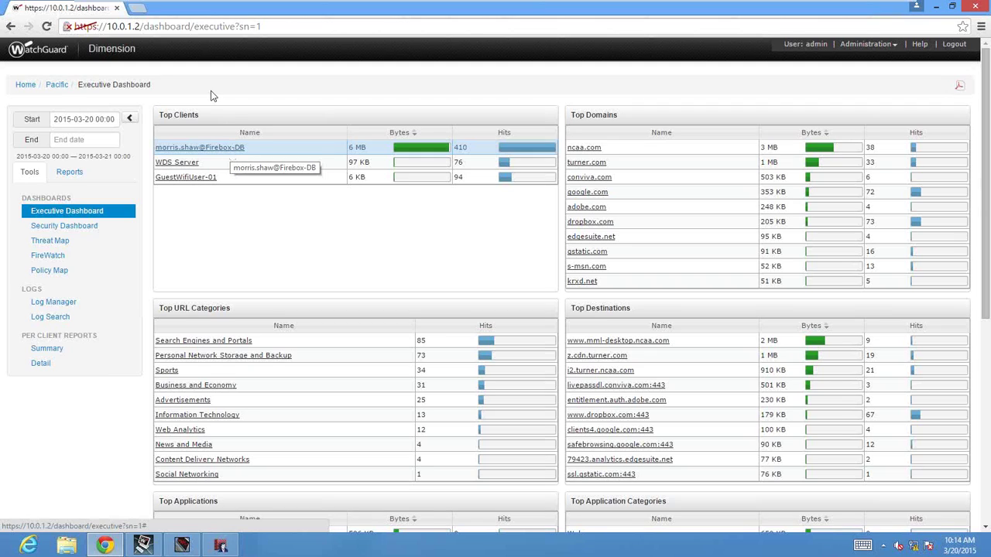
click(103, 119)
click(106, 209)
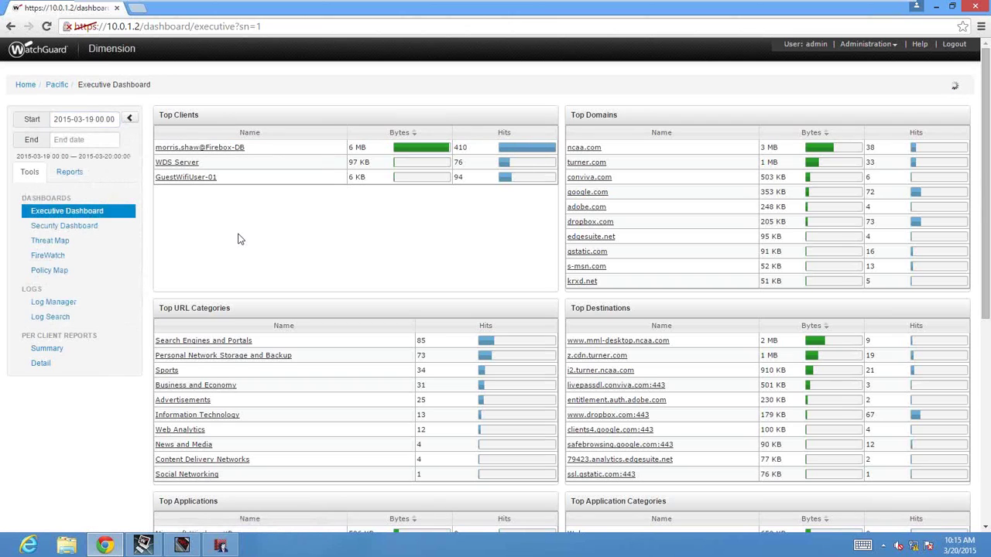
Set the start time to 22:00 on 2015-03-19 and reload the dashboard data.
click(95, 118)
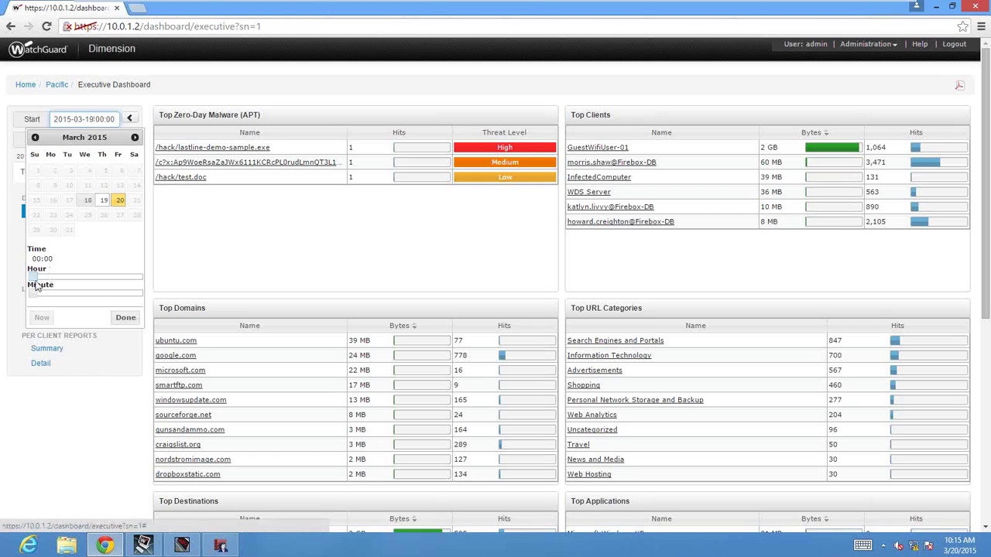
drag(35, 285, 143, 298)
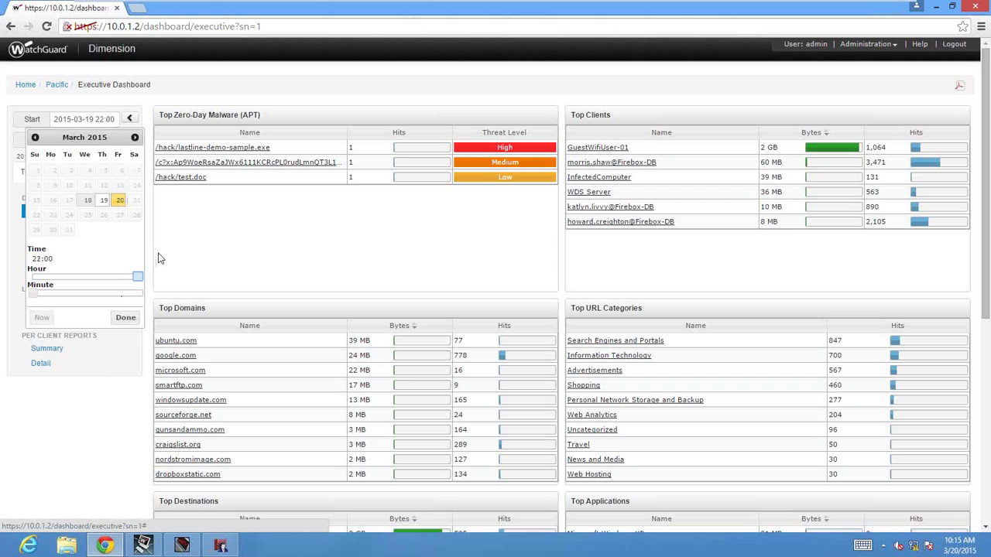
click(125, 317)
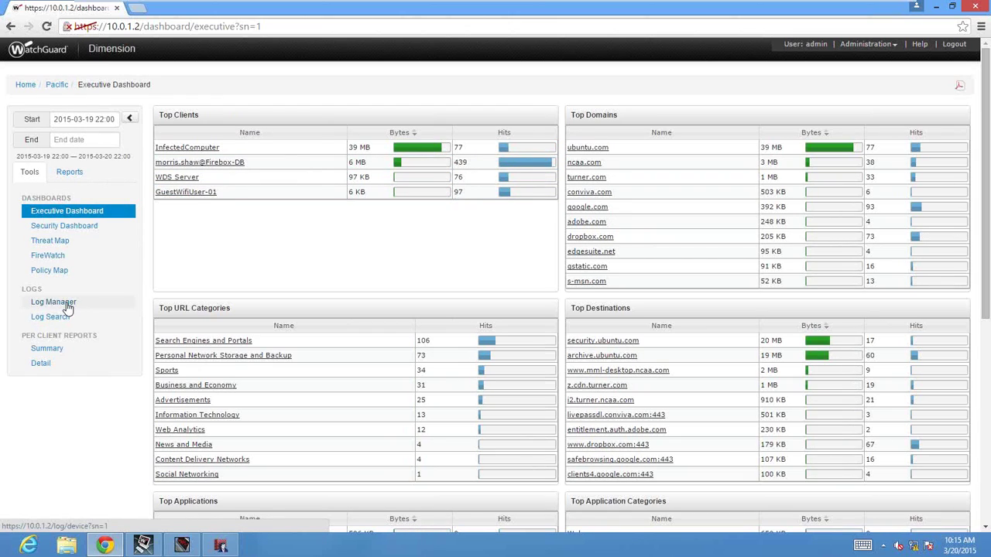
View details of the denied 22:02:09 Internal-Policy log entry, then go to Per Client Summary.
click(68, 305)
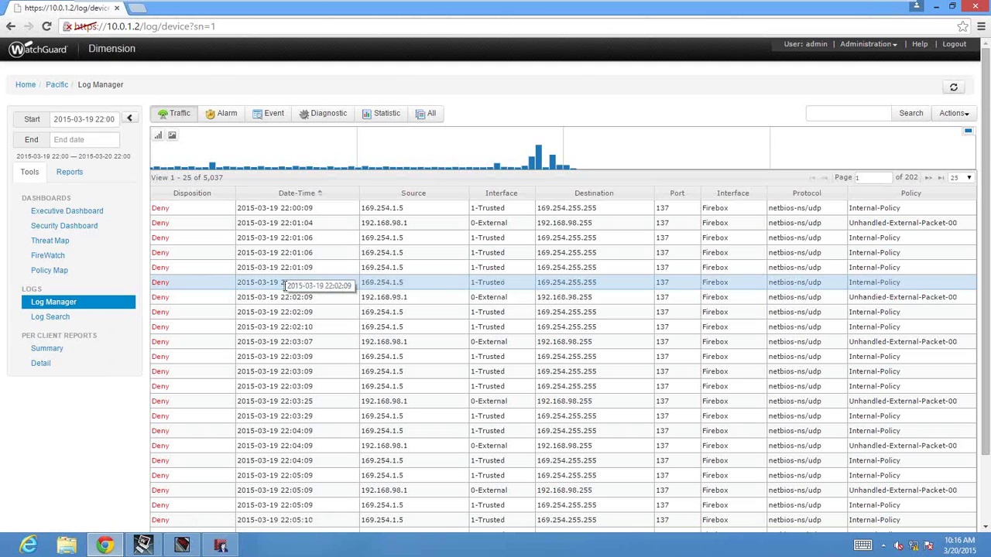
click(284, 284)
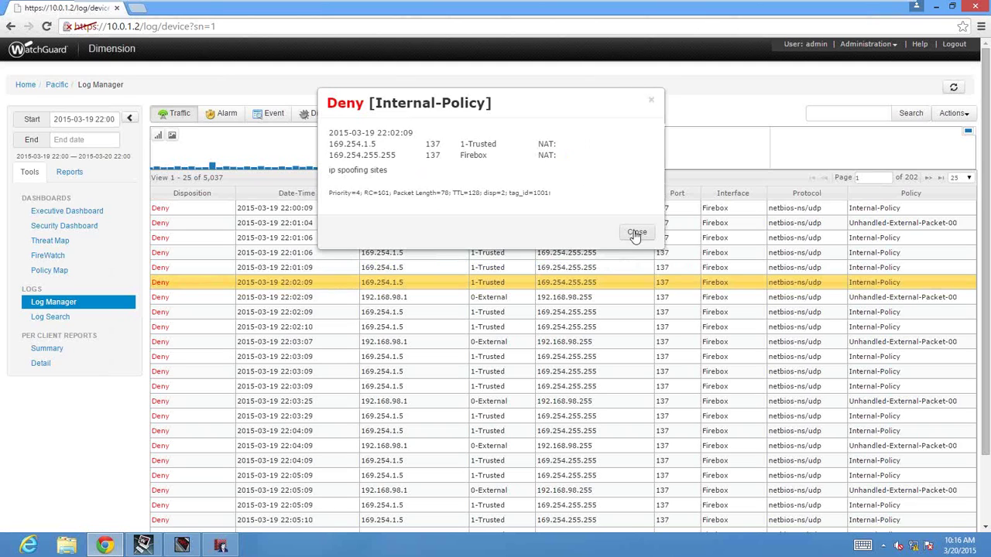
click(635, 234)
click(66, 350)
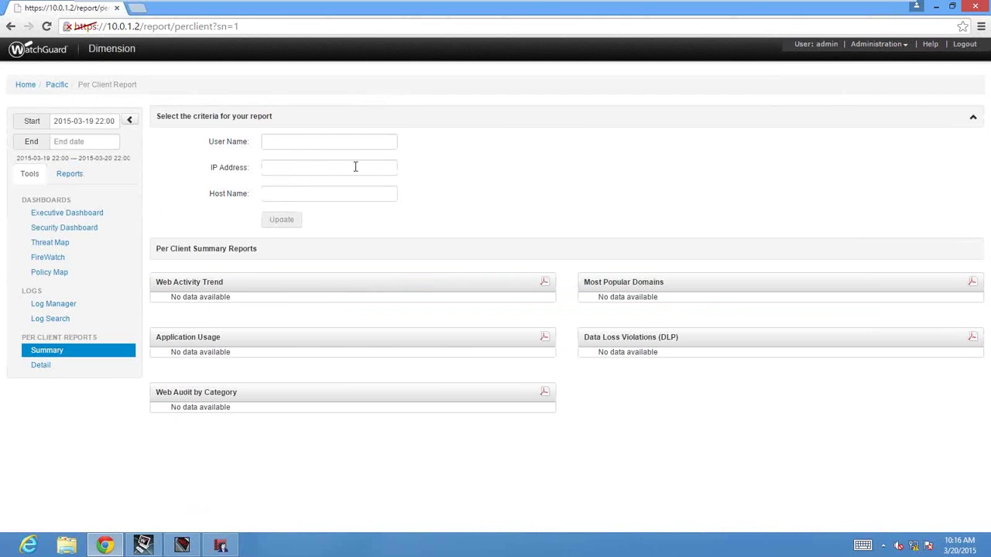
Generate the Per Client Summary report for the user by entering their full user name.
click(307, 141)
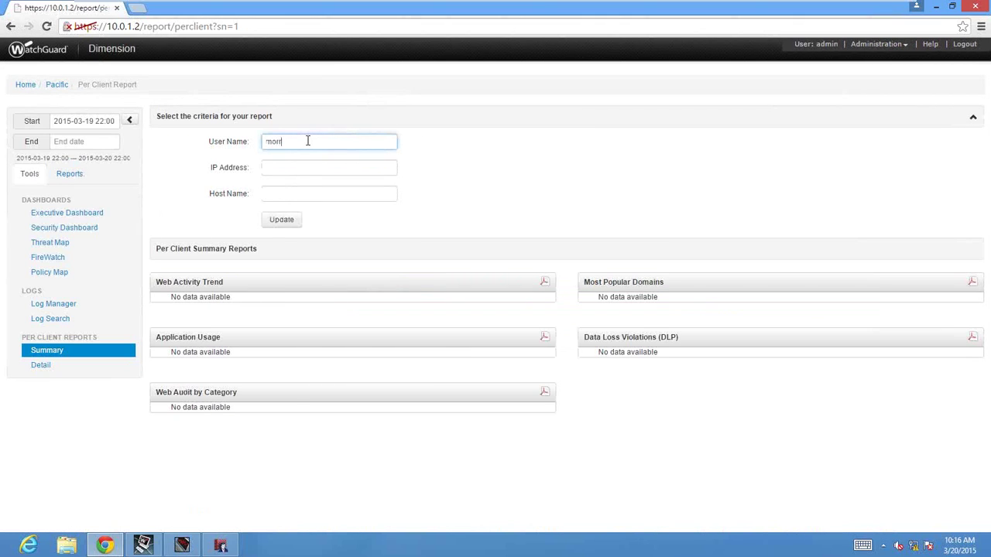
click(280, 221)
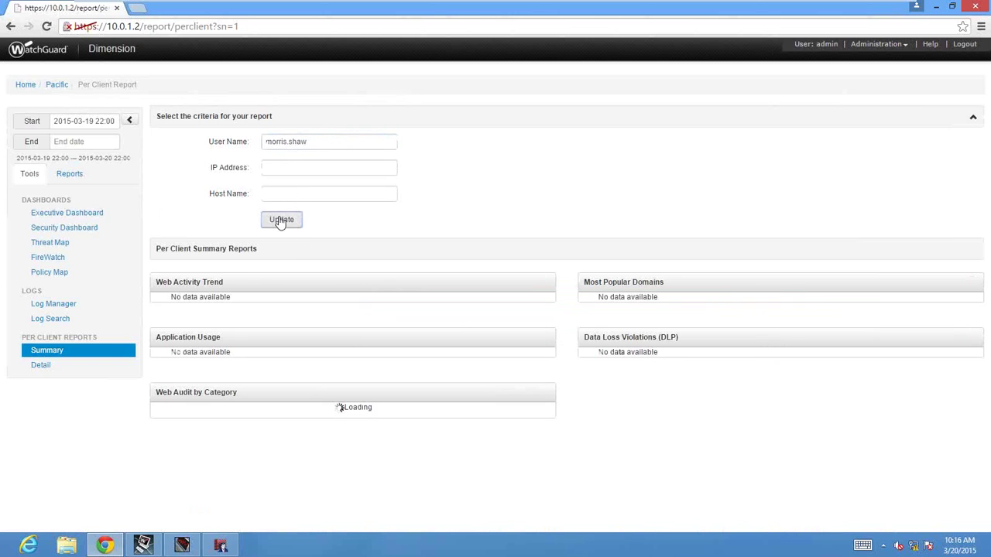
click(96, 121)
click(333, 143)
text(@firebox-db)
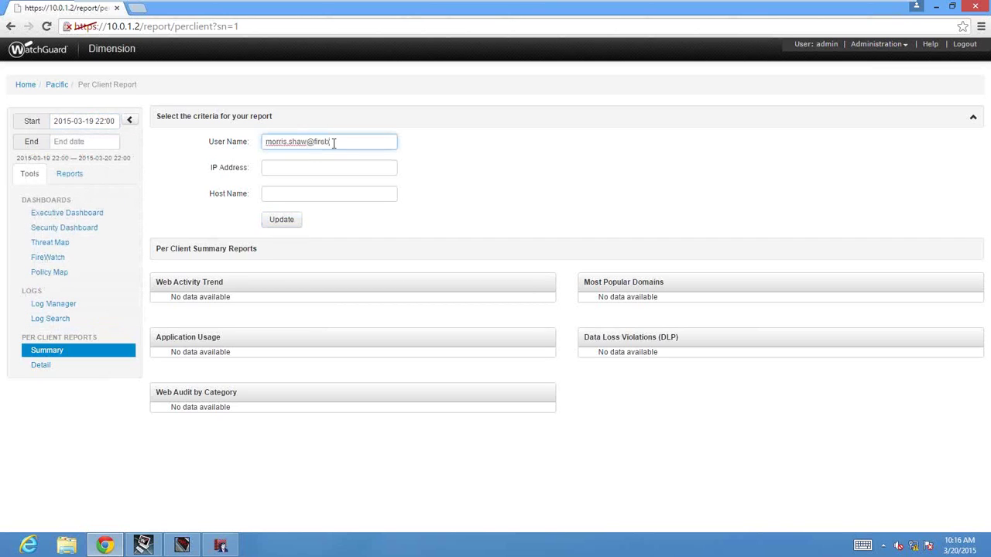
click(283, 225)
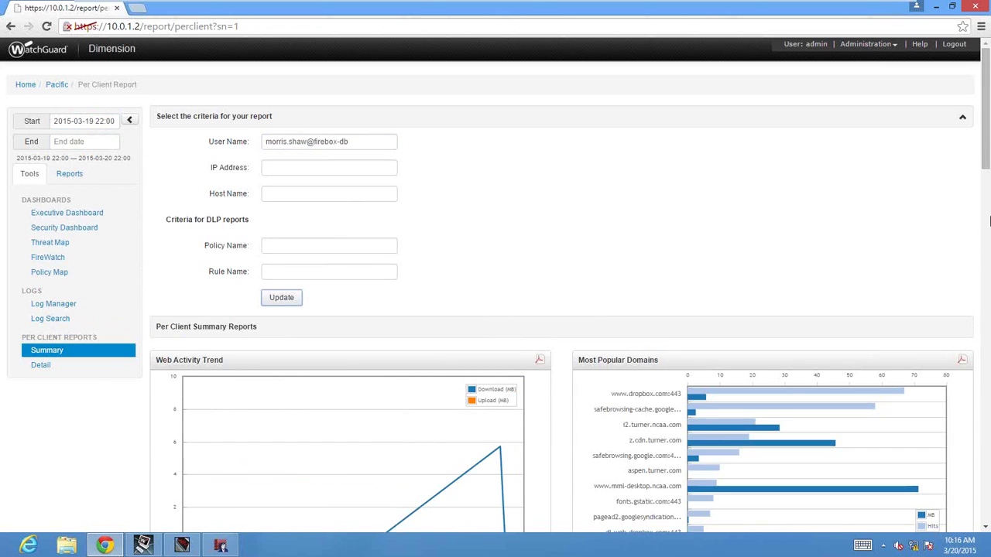
Look over the user's summary charts, then open the Per Client Detail report.
click(988, 221)
drag(985, 220, 983, 174)
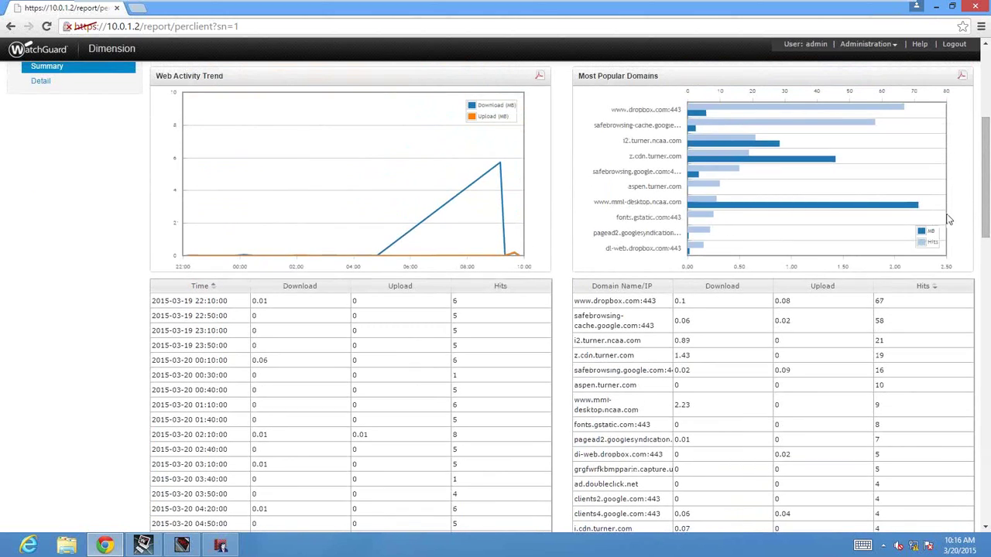
scroll(774, 178, up, 2)
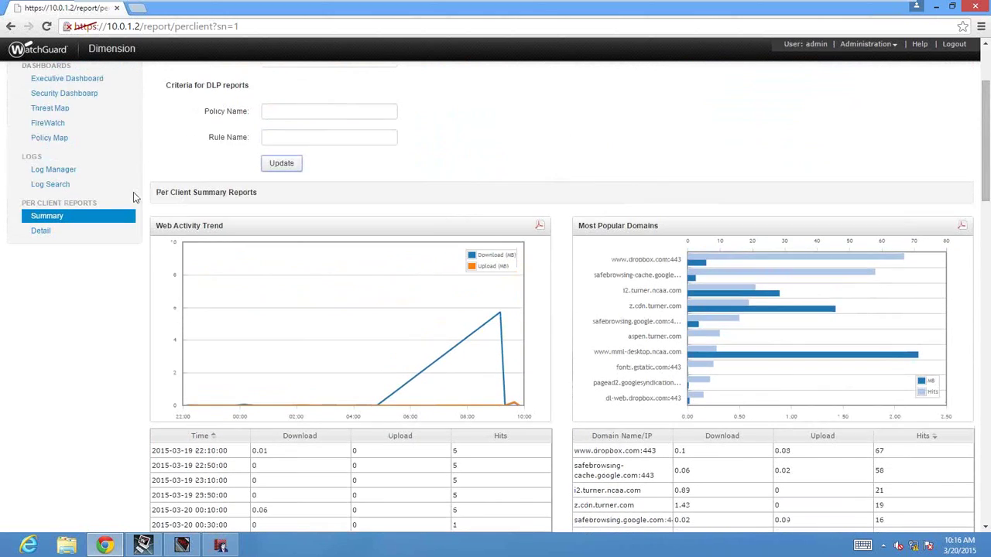
click(43, 232)
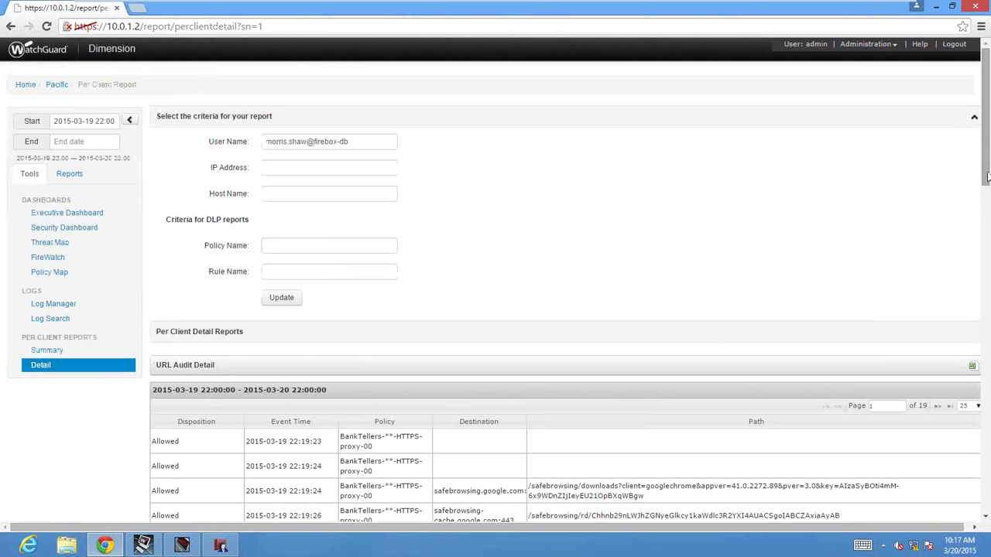
Scroll through the user's allowed URL Audit Detail entries, then go to Log Search.
scroll(980, 219, down, 2)
drag(982, 223, 966, 284)
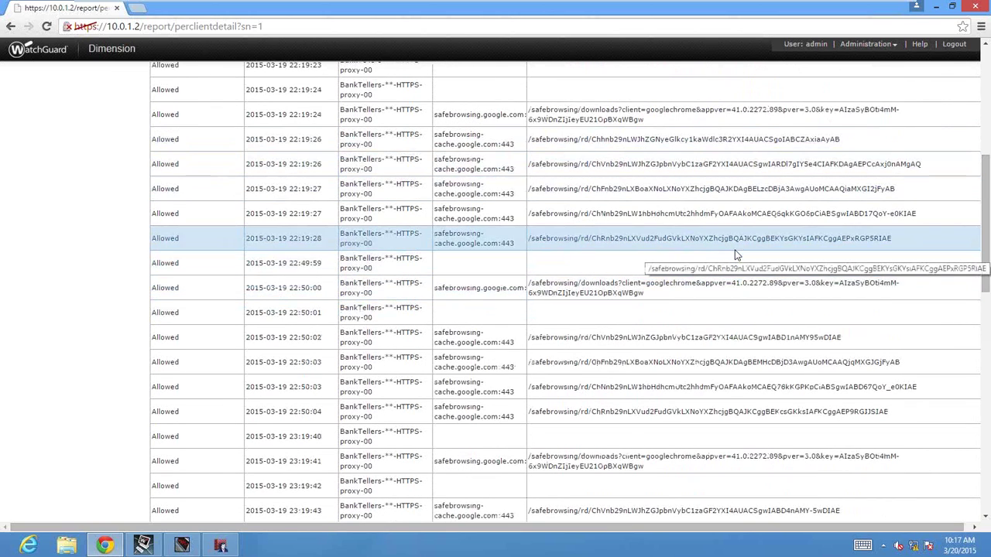
drag(981, 221, 986, 106)
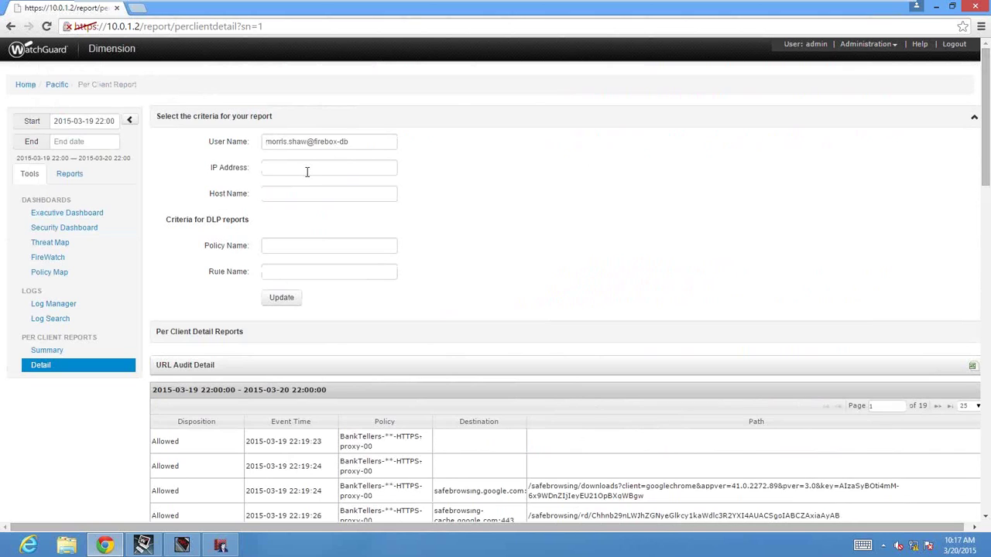
click(66, 318)
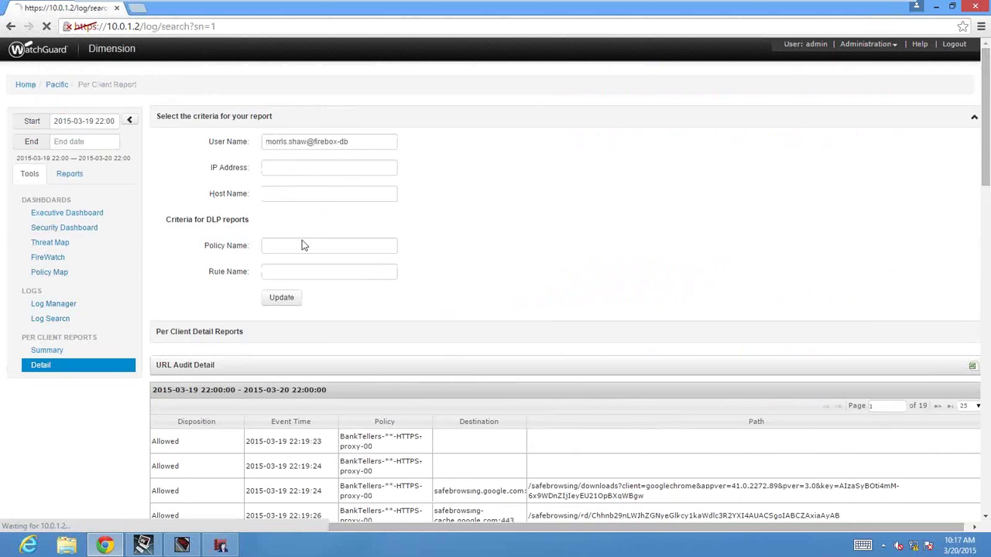
Search the traffic logs for seattle.craigslist.org, which returns 0 records.
click(329, 139)
text(seattle.craigslist.org)
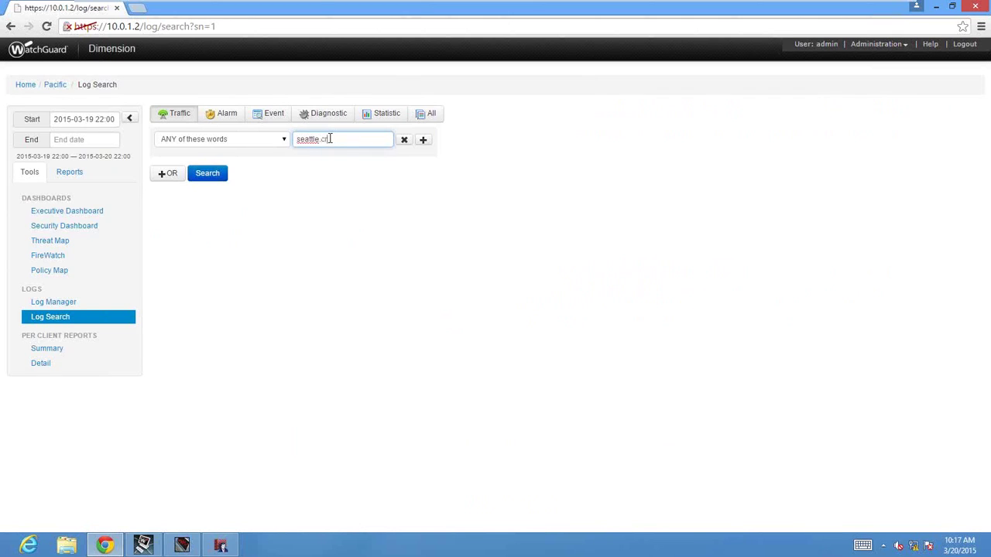
click(209, 175)
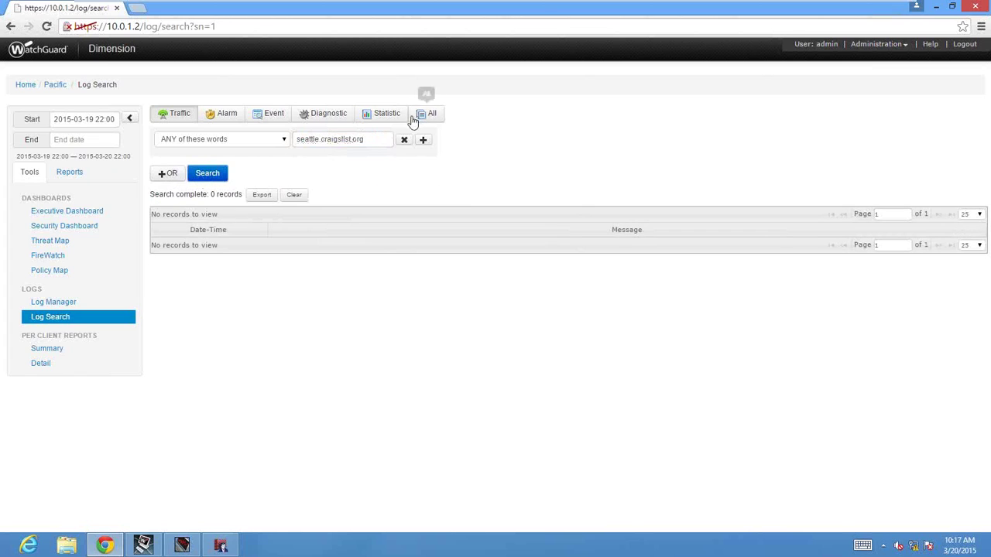
Leave the start date unchanged and browse all 5,068 traffic records in Log Manager.
click(103, 120)
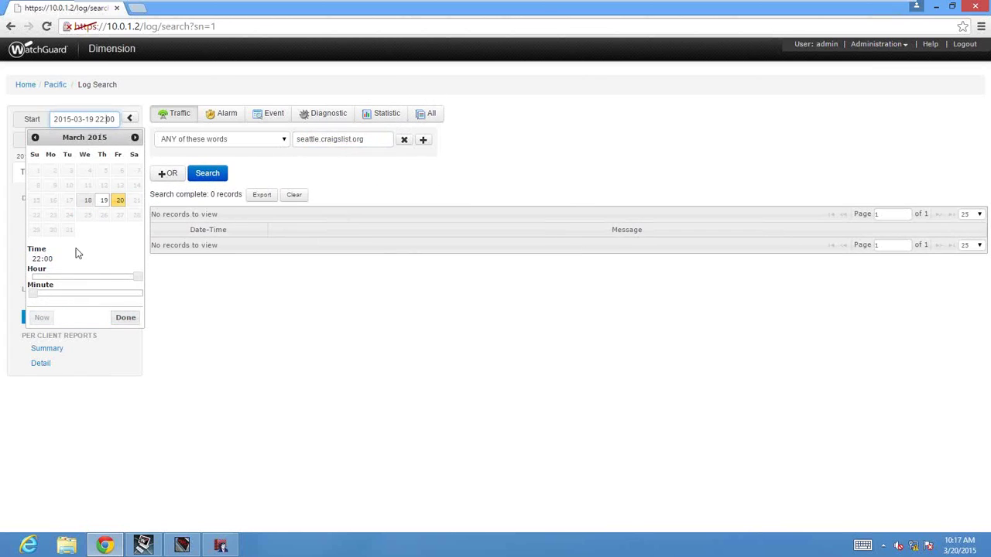
click(89, 85)
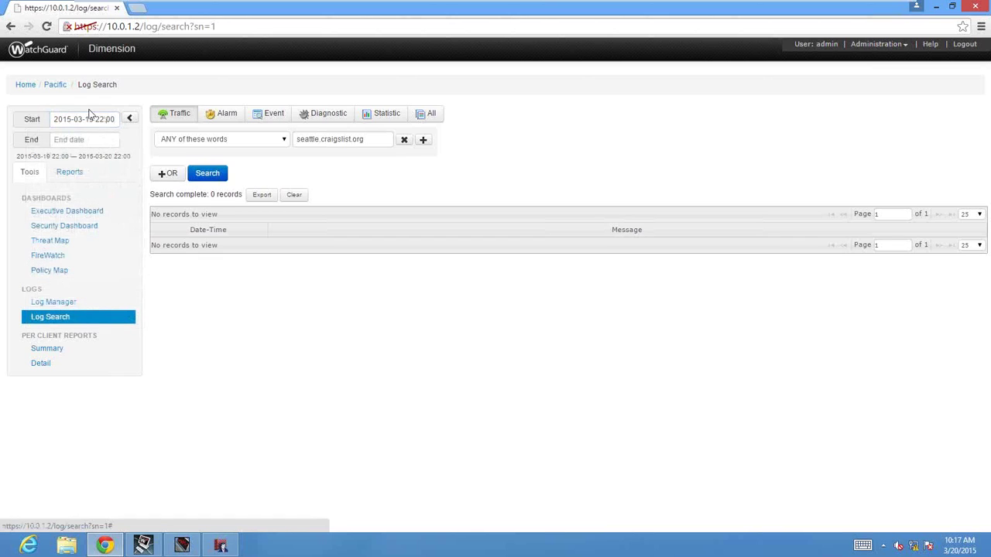
click(61, 301)
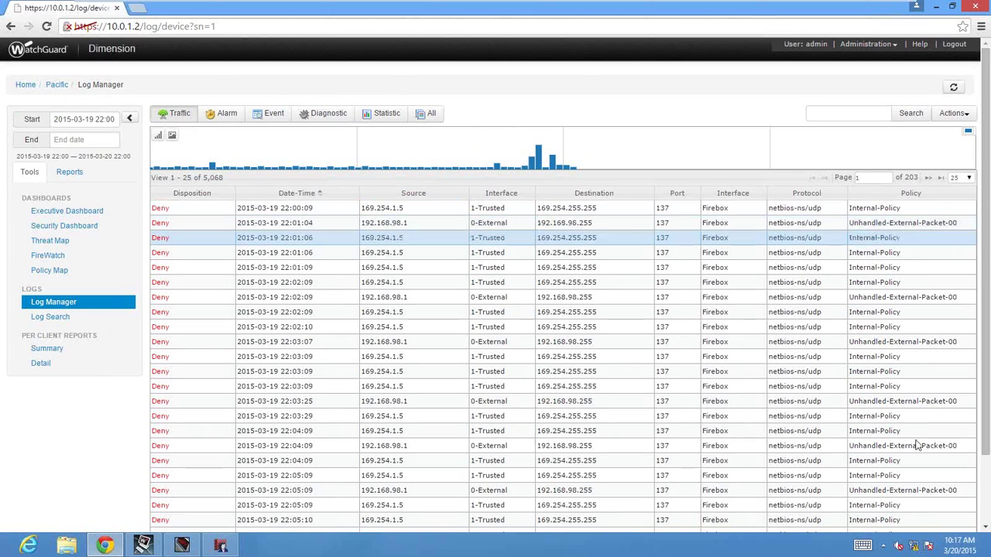
Zoom the traffic histogram into a narrower range and show 500 log records per page.
click(493, 157)
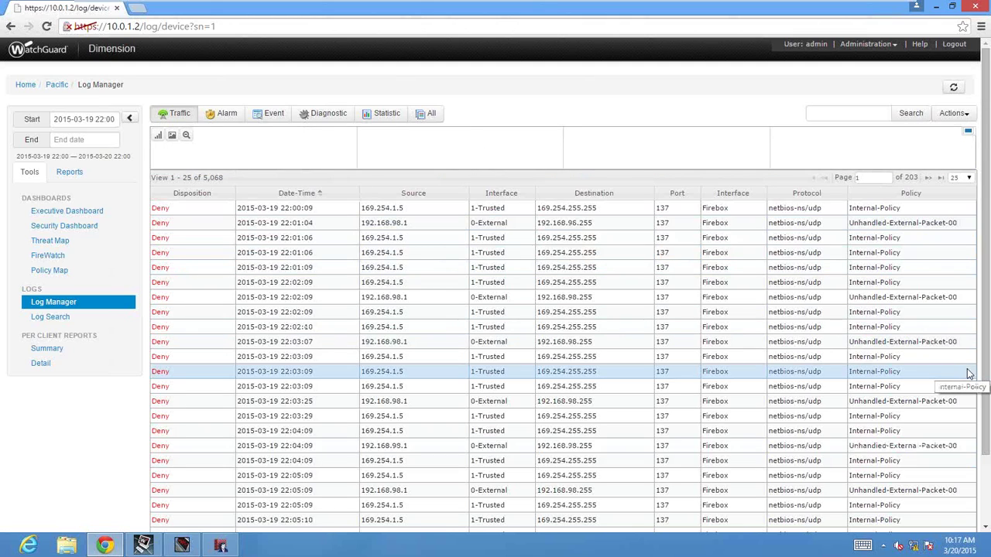
scroll(976, 487, down, 2)
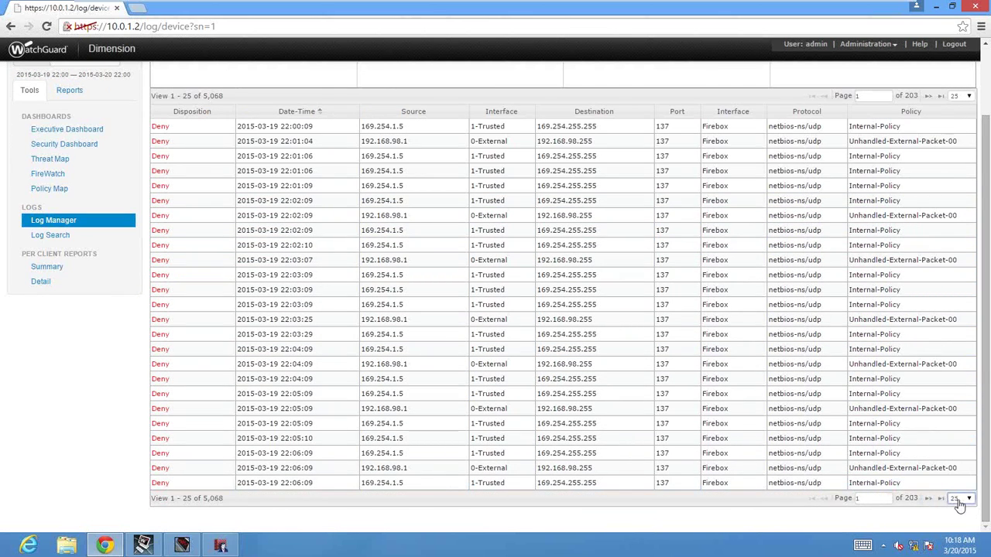
click(959, 499)
click(966, 412)
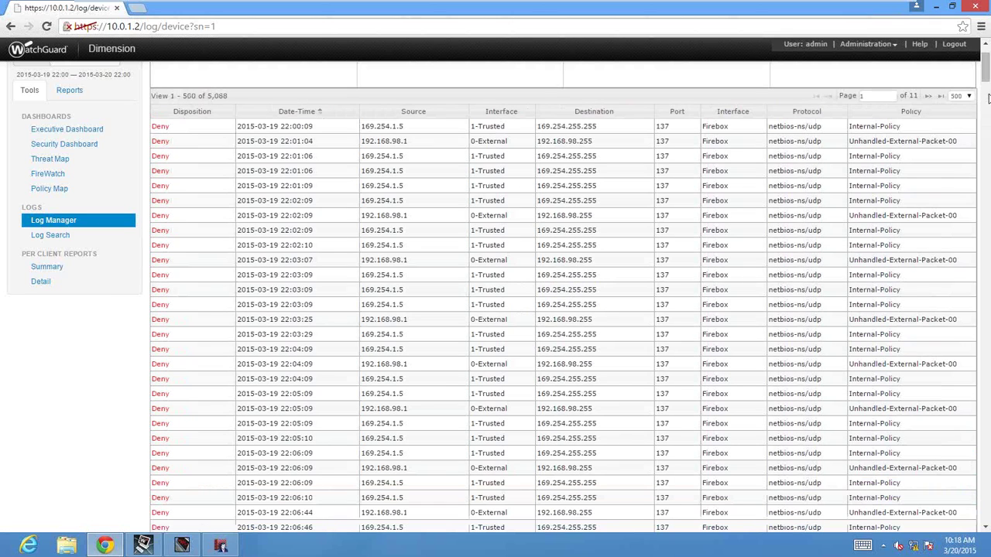
Return via Log Search to the user's Per Client Detail URL audit report.
click(986, 50)
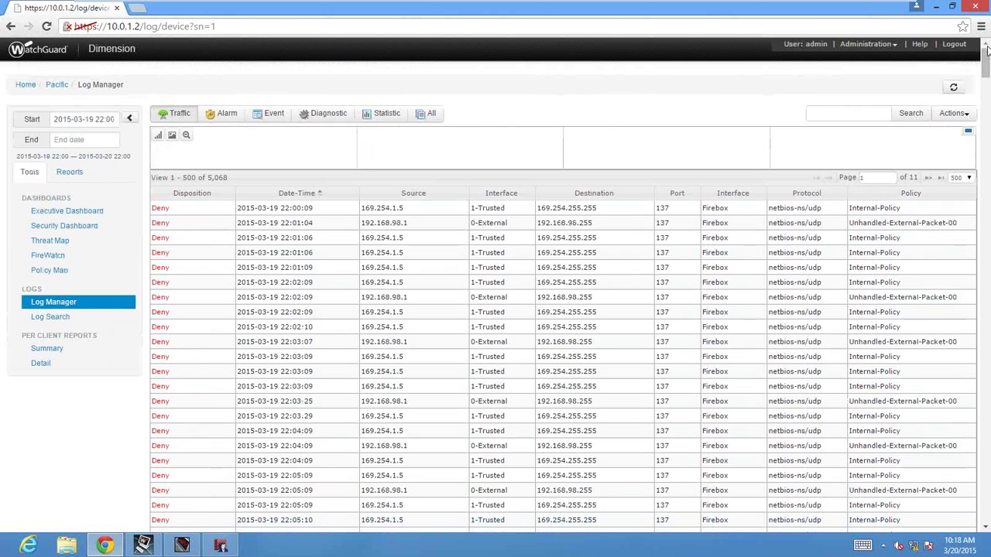
click(67, 324)
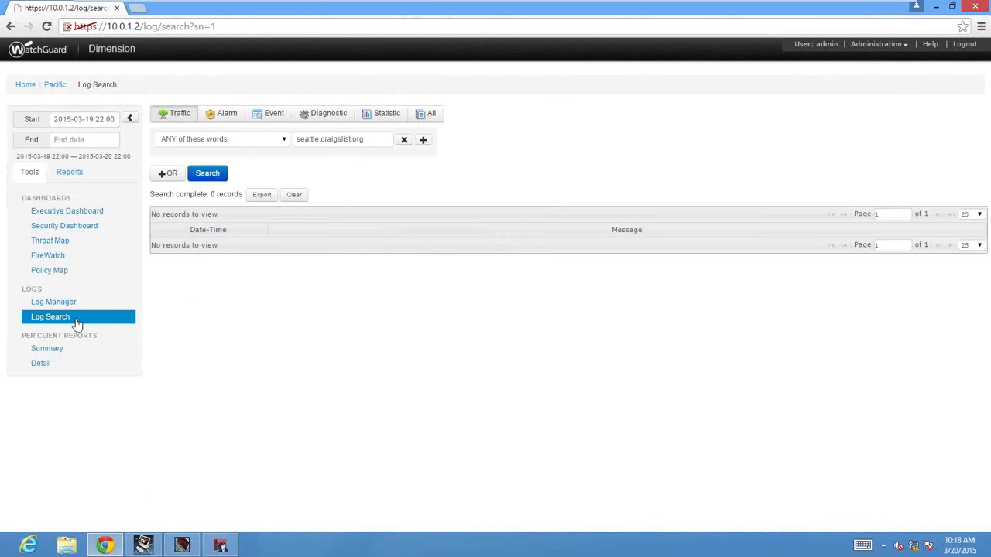
click(45, 364)
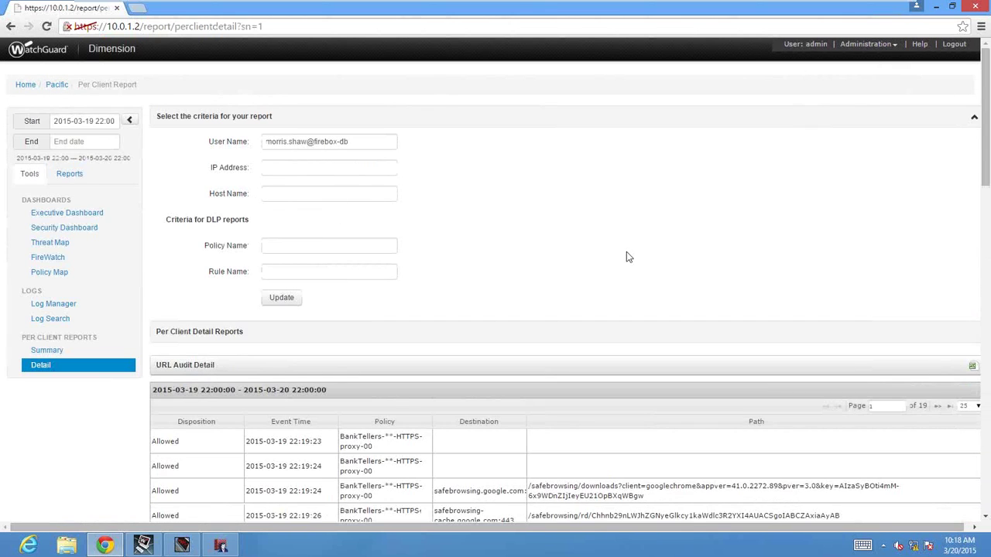
Export the URL audit detail to CSV, open it in Notepad, and confirm seattle.craigslist.org is absent.
click(973, 370)
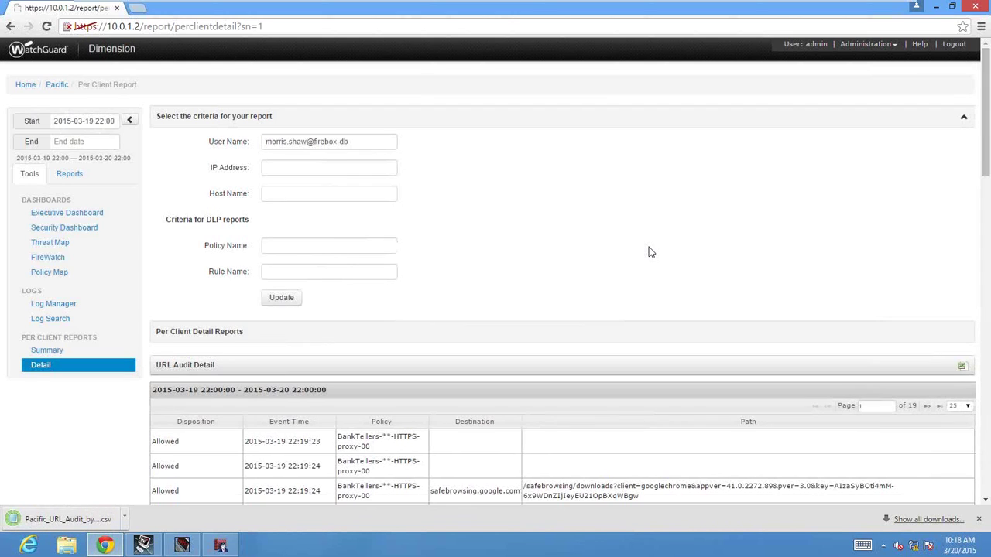
click(107, 520)
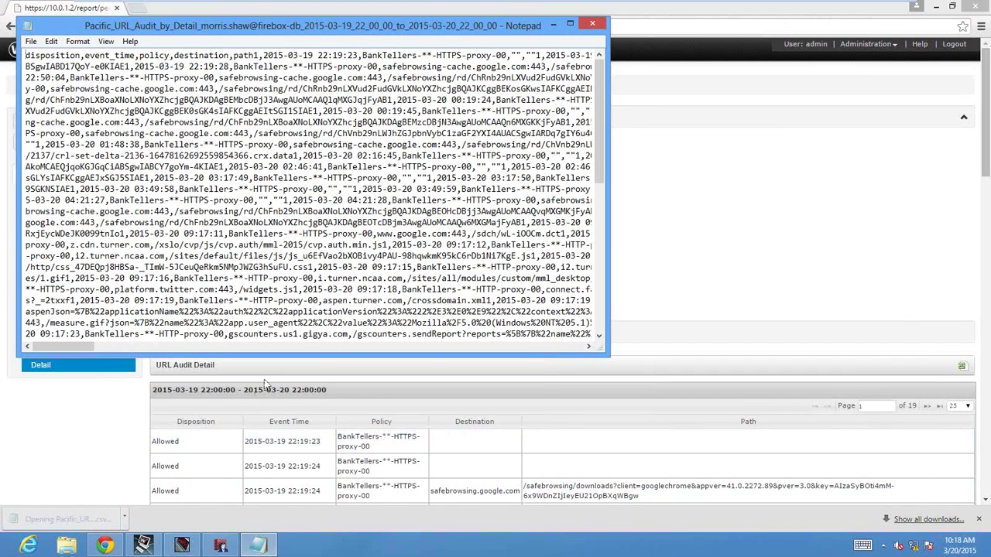
key(ctrl+f)
text(seattle.craigs)
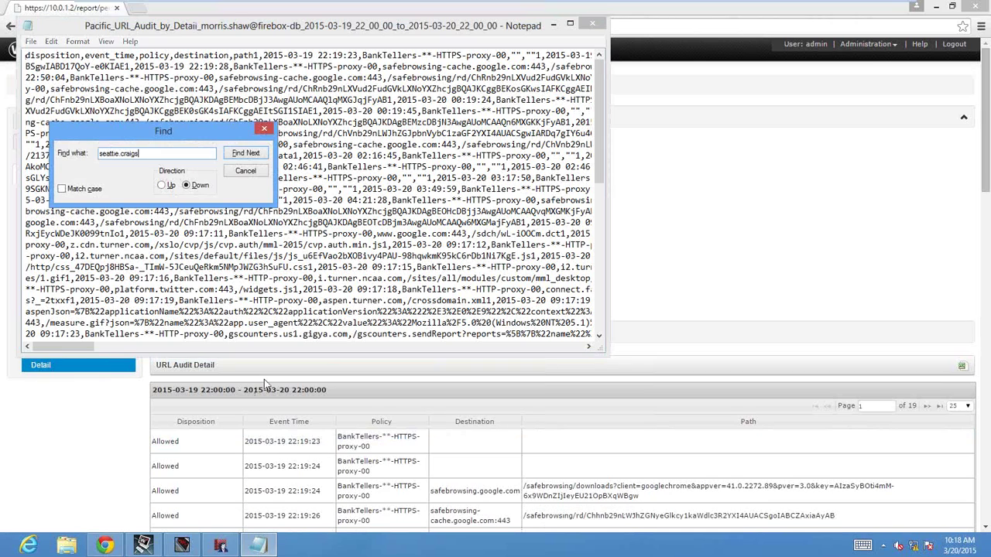
text(list.org)
key(Return)
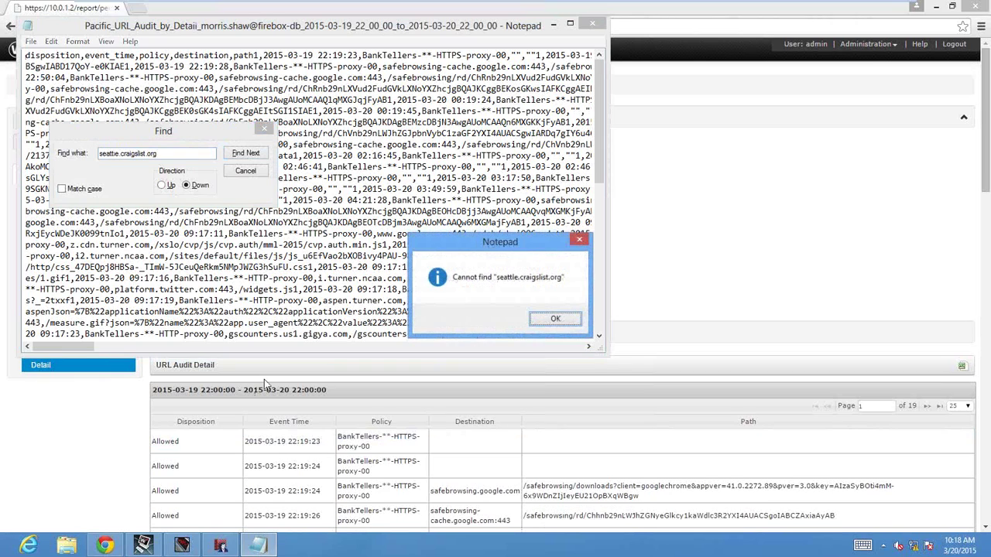
key(Return)
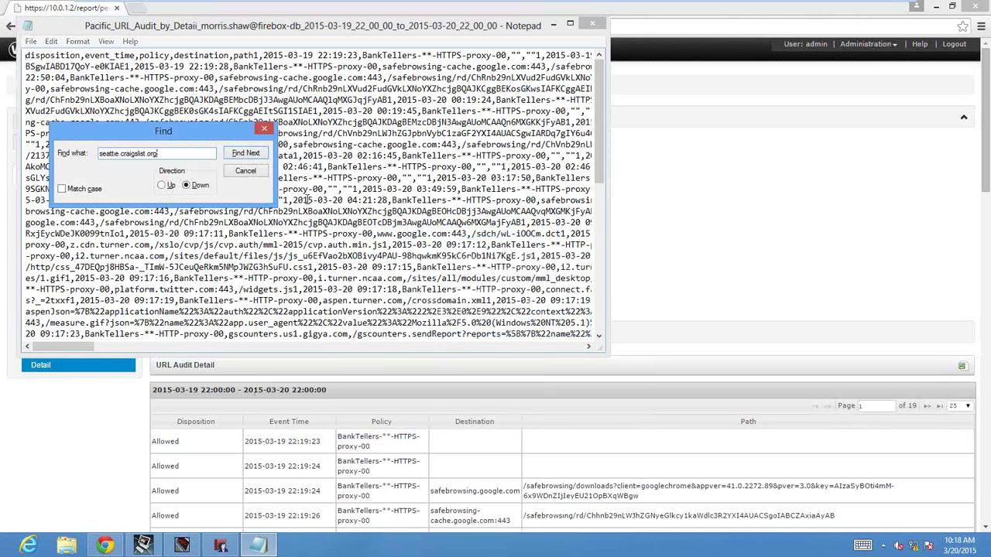
click(264, 130)
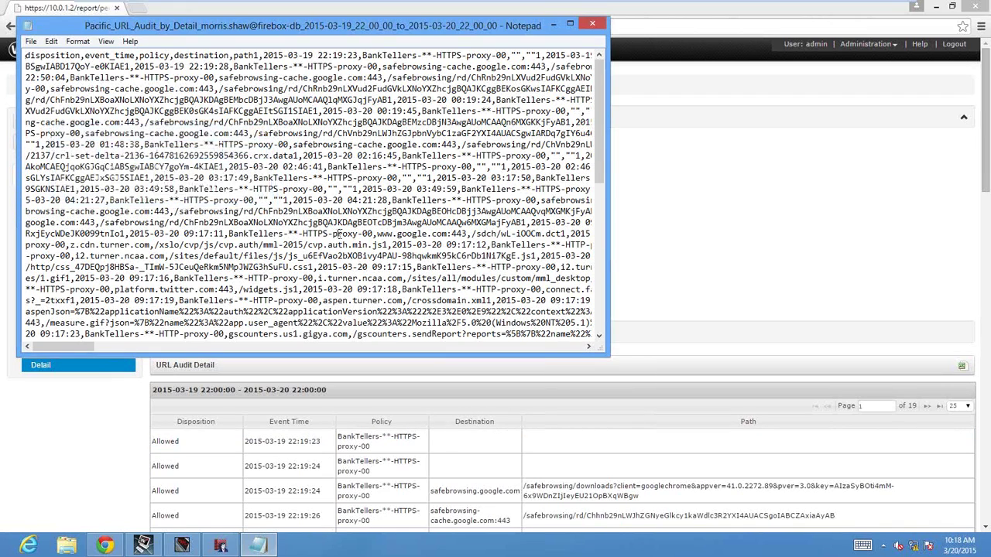
Set the report period to start March 18 and end March 20.
click(681, 231)
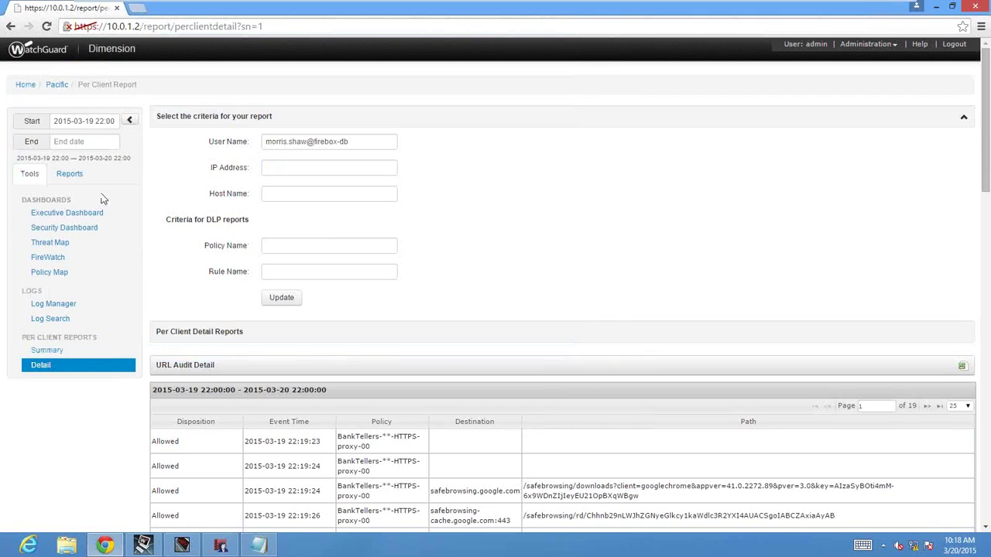
click(74, 122)
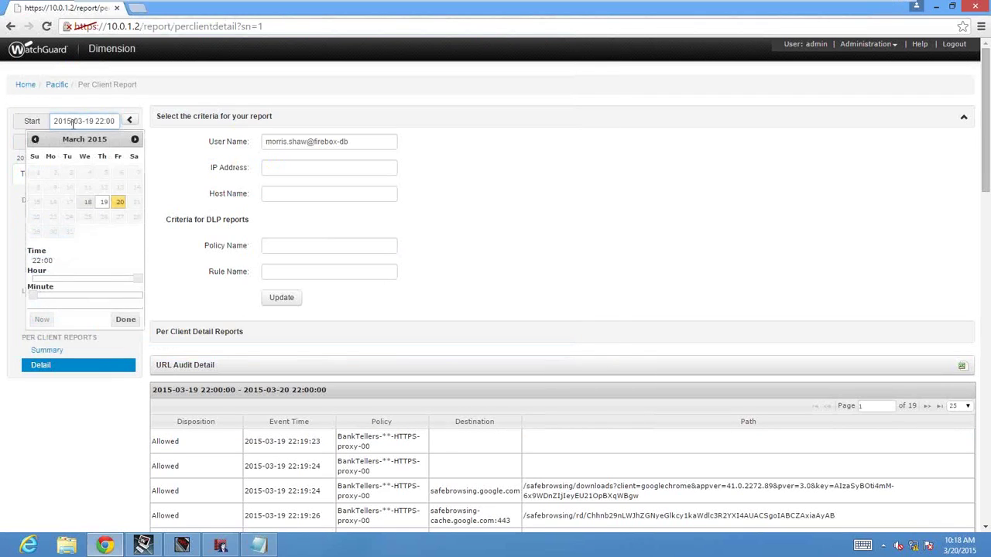
click(88, 203)
click(3, 186)
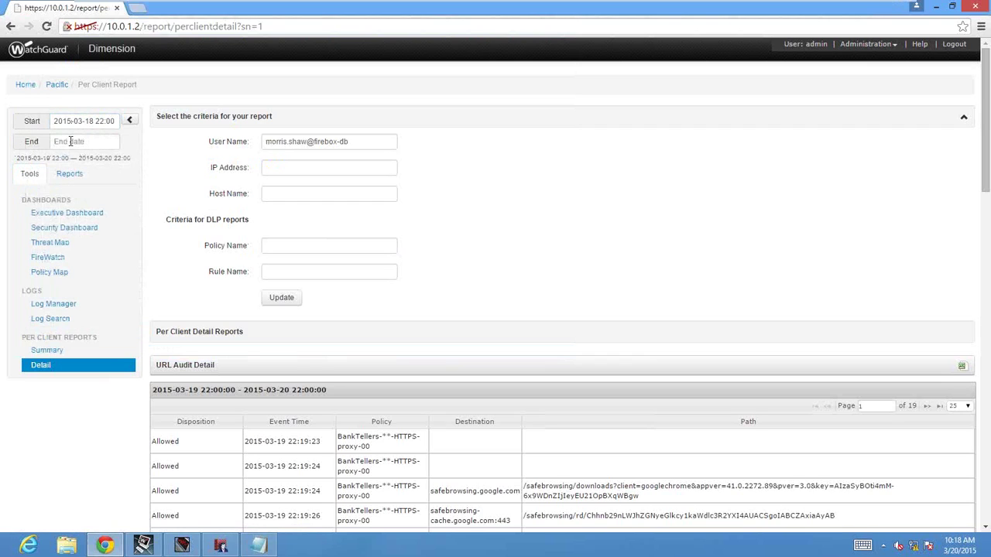
click(71, 142)
click(120, 222)
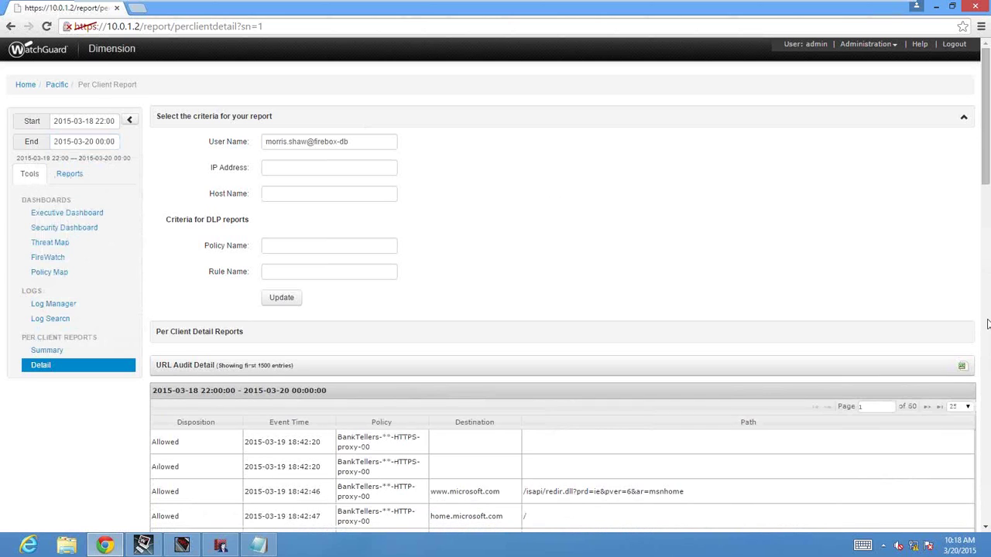
Scroll through the widened report, then go back to the Executive Dashboard.
scroll(985, 324, down, 5)
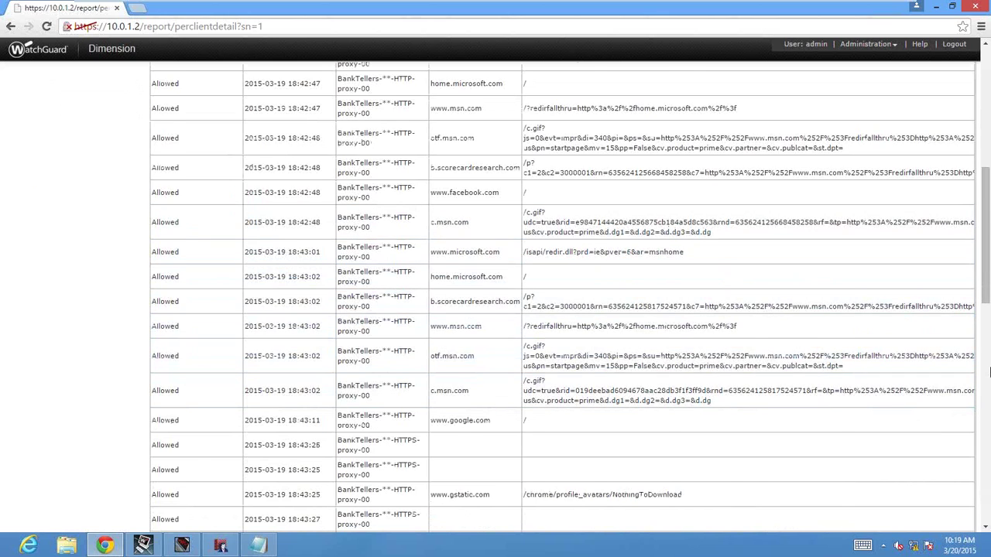
scroll(987, 373, down, 5)
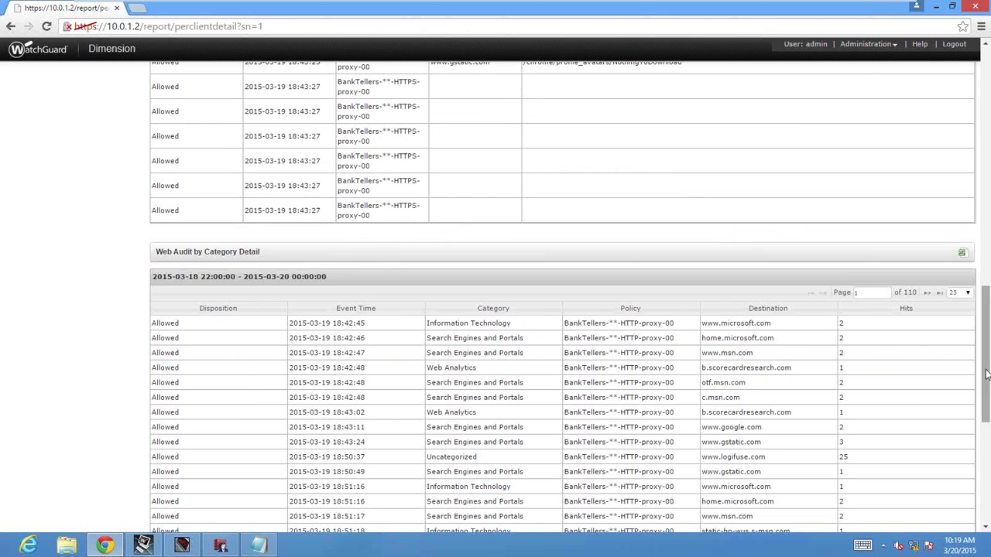
drag(987, 373, 986, 116)
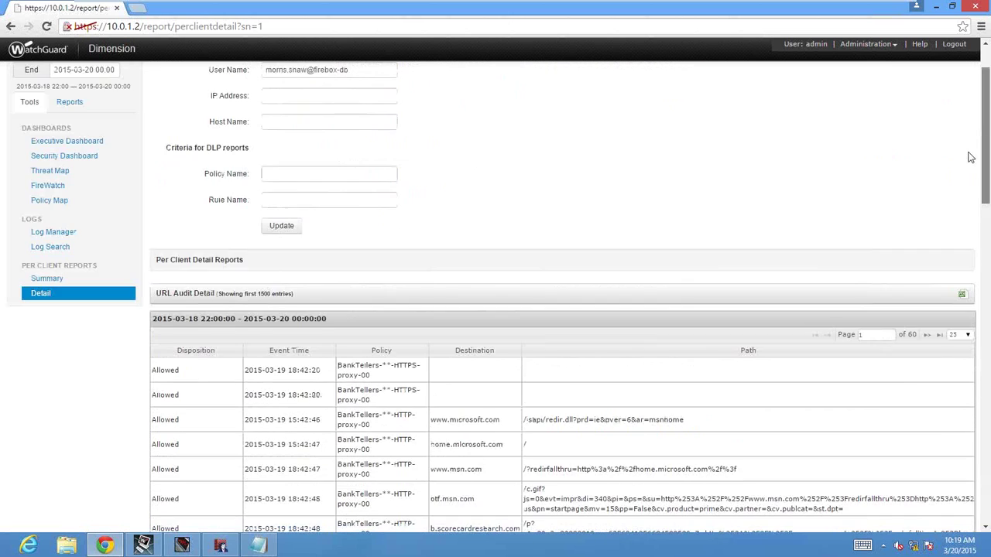
click(80, 121)
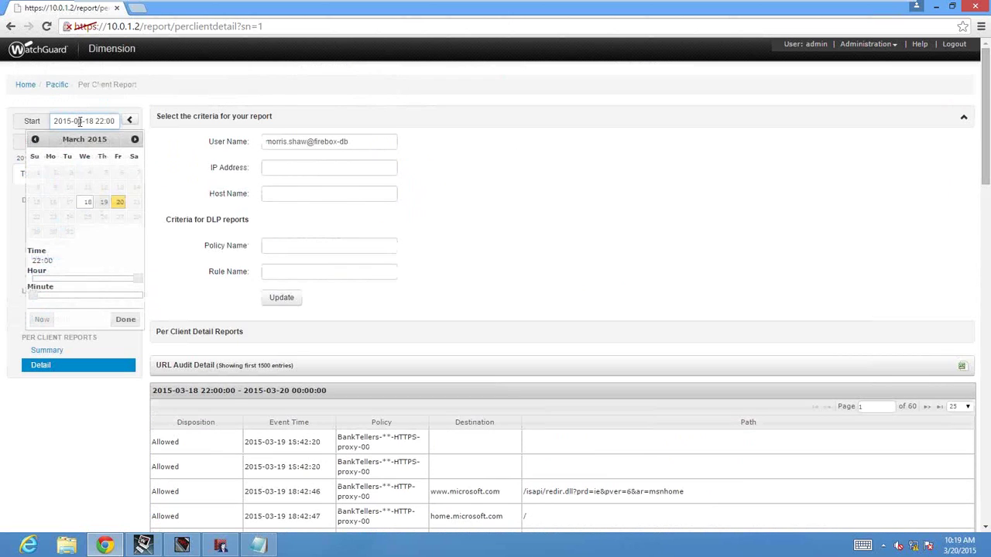
click(451, 307)
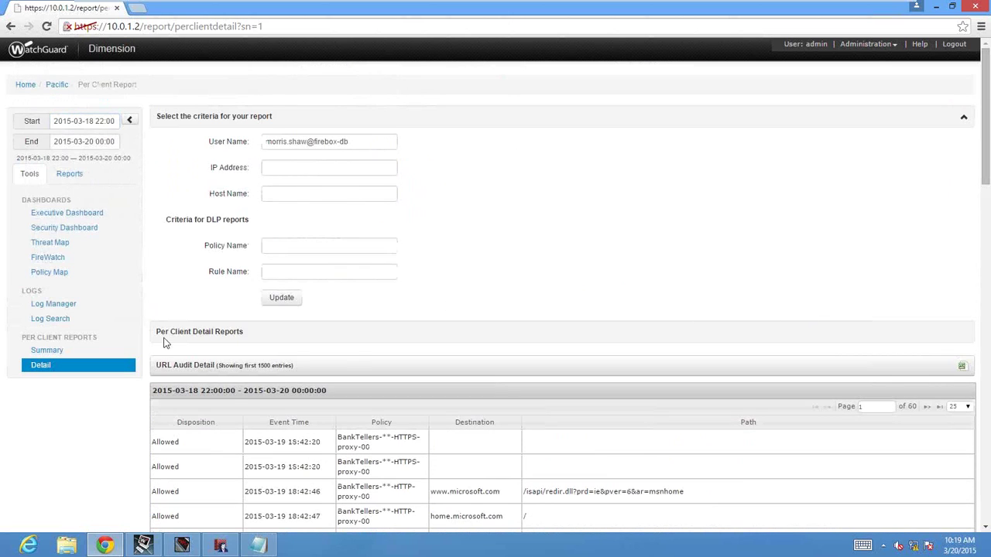
click(74, 213)
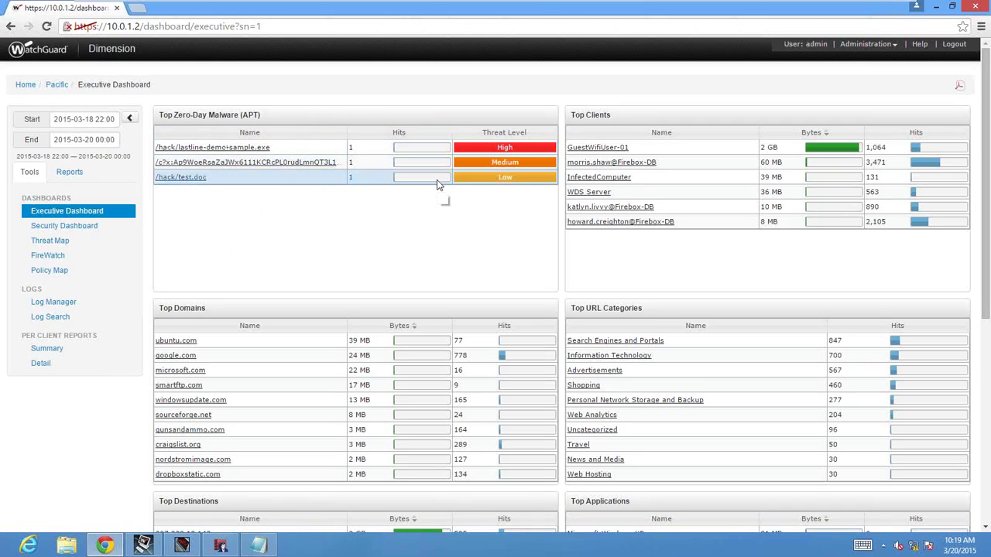
Drill into the /hack/test.doc zero-day threat, then bring up the list of reports.
click(185, 178)
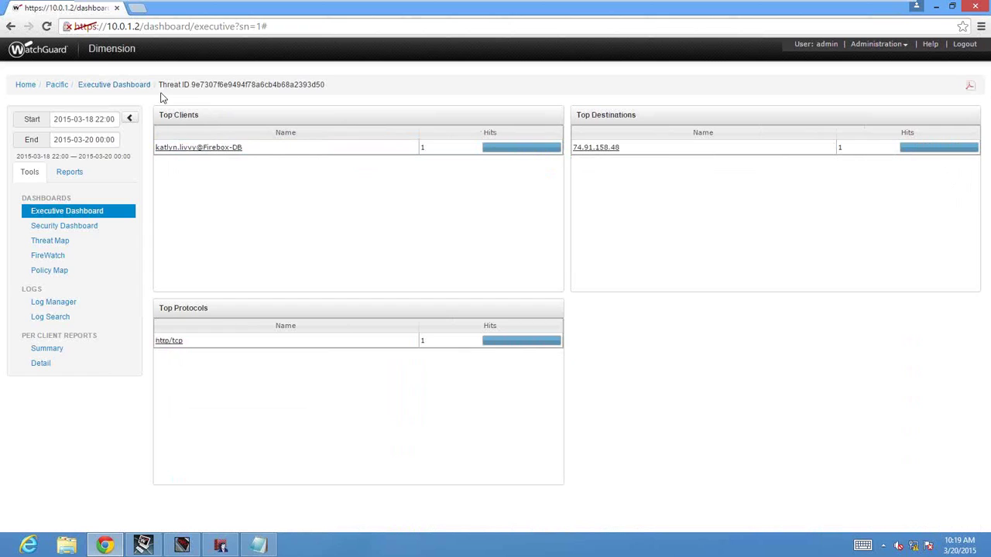
click(71, 173)
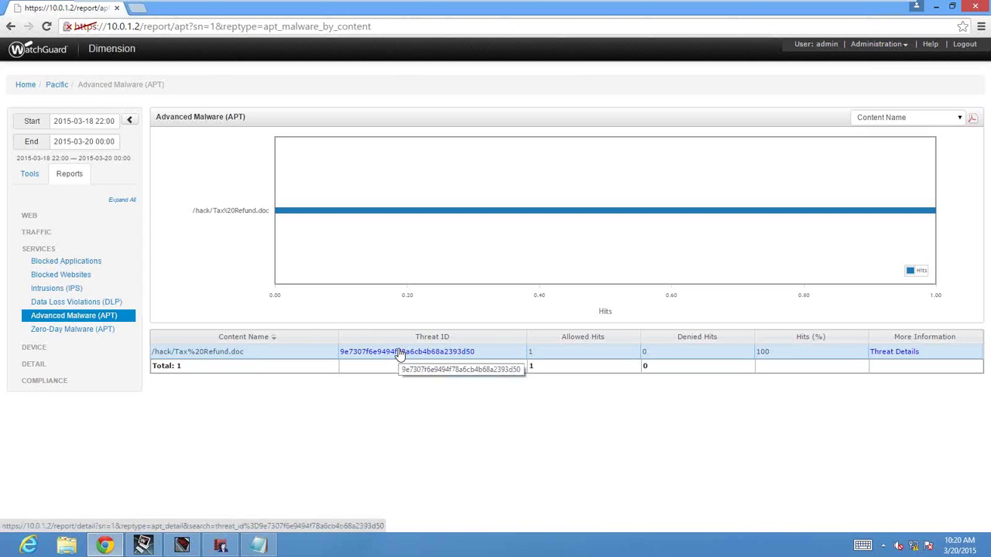
Review the APT threat's details and malicious activity, then close them and list the reports.
click(400, 352)
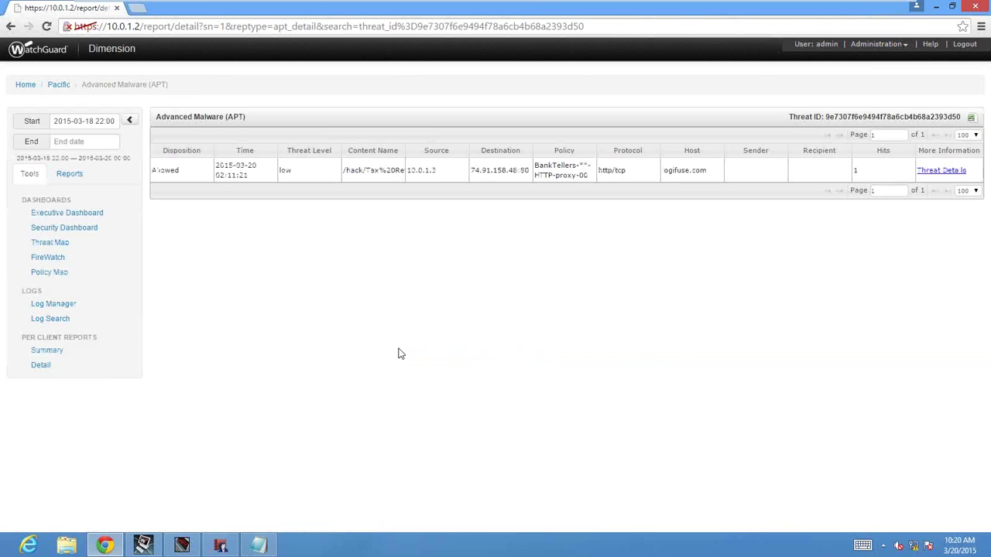
click(942, 171)
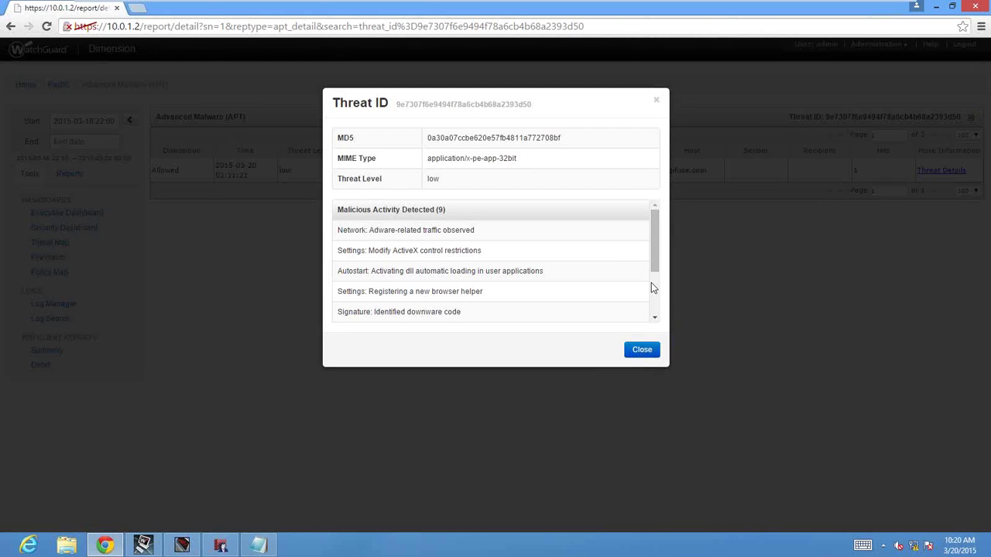
scroll(651, 283, down, 2)
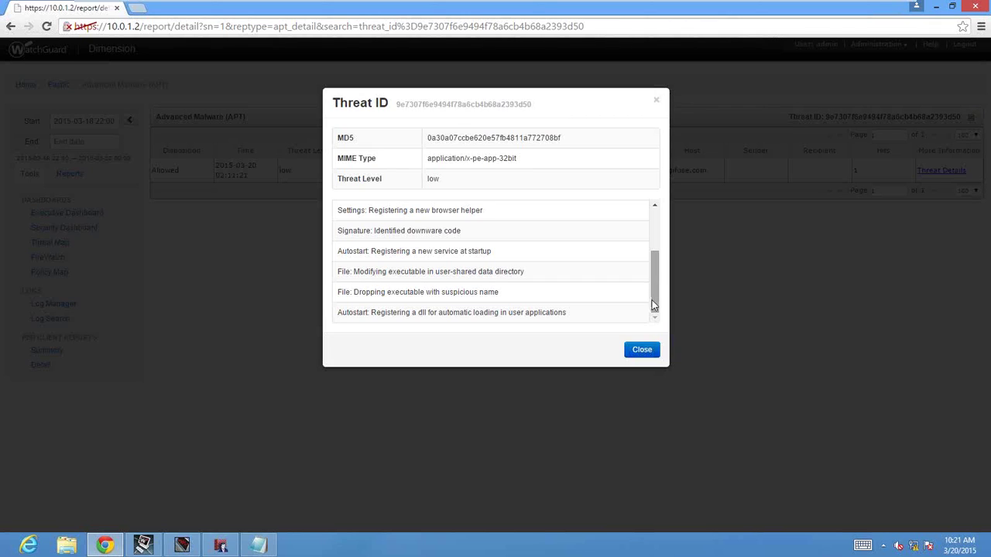
click(654, 350)
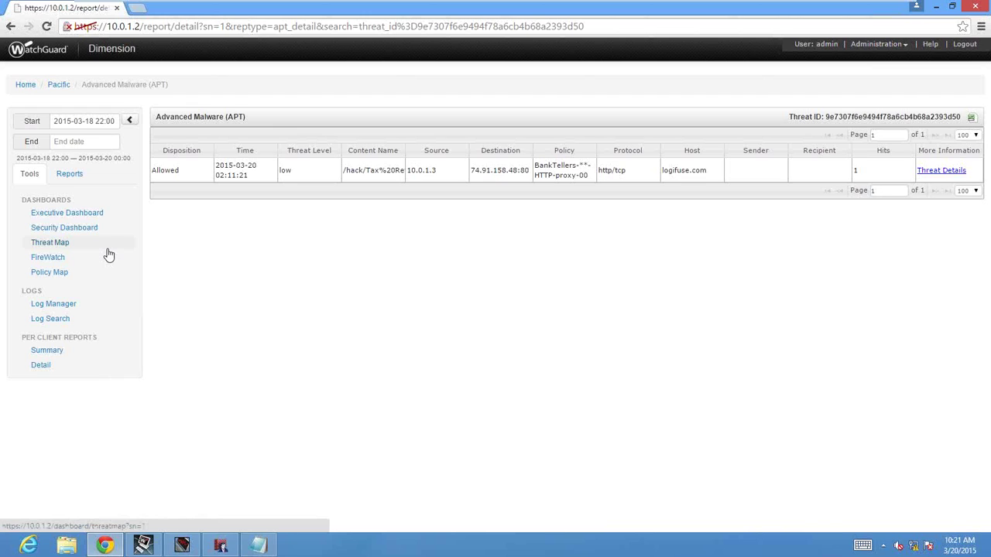
click(69, 173)
Open the Data Loss Violations (DLP) report and change its view from Rules to Activity.
click(124, 202)
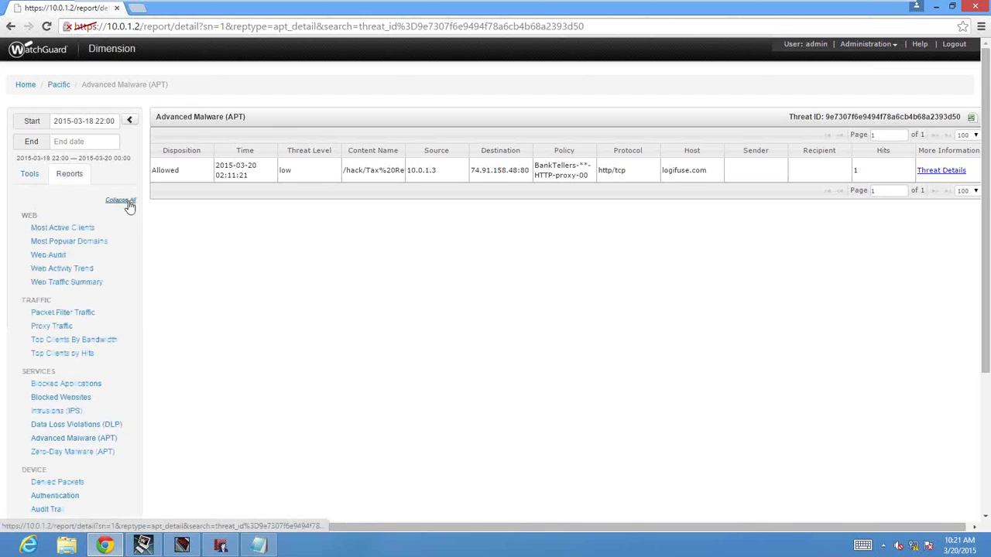
click(83, 425)
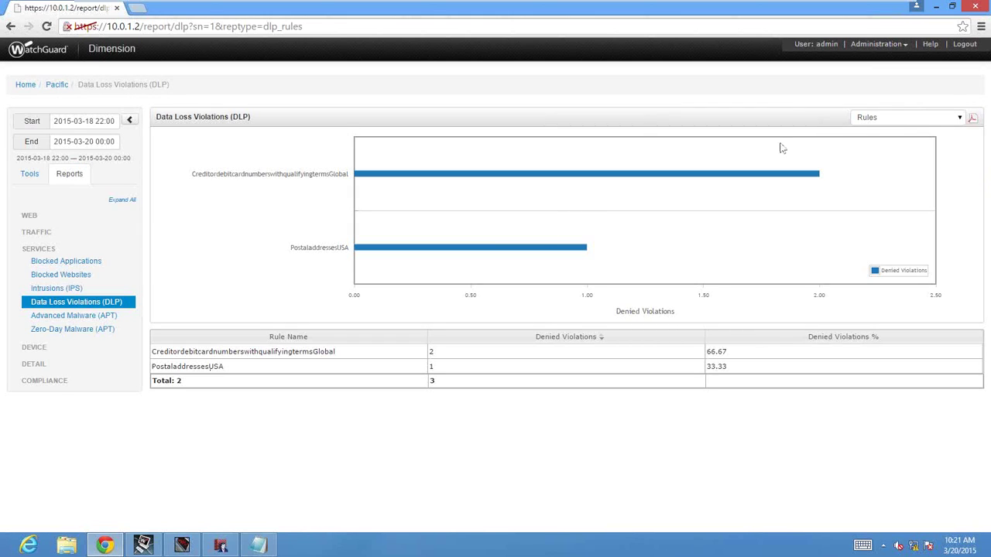
click(919, 120)
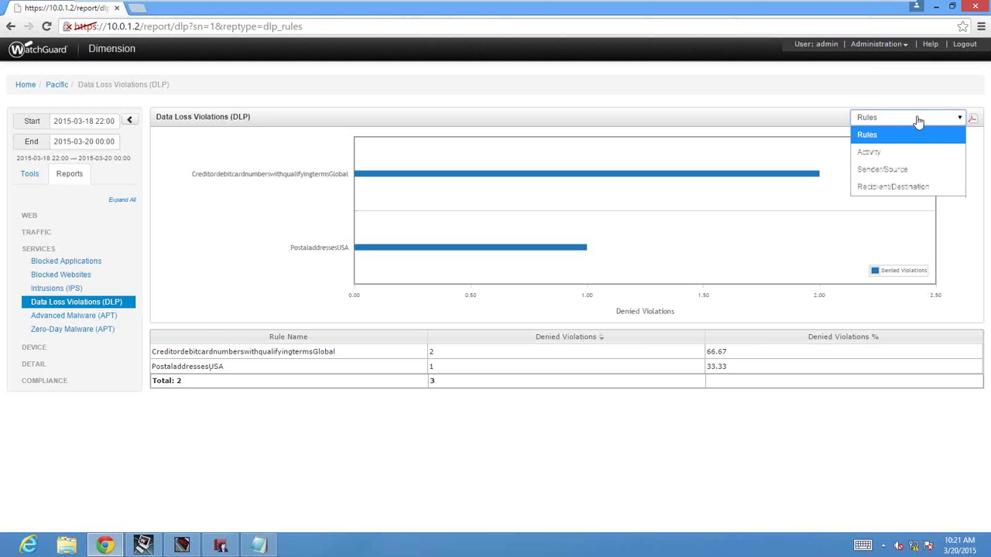
click(884, 154)
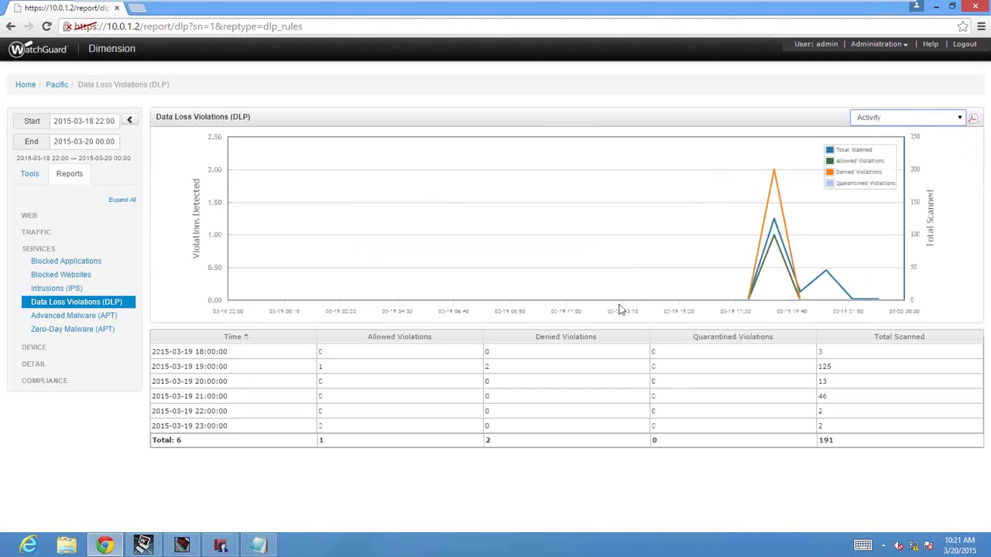
mouse_move(707, 5)
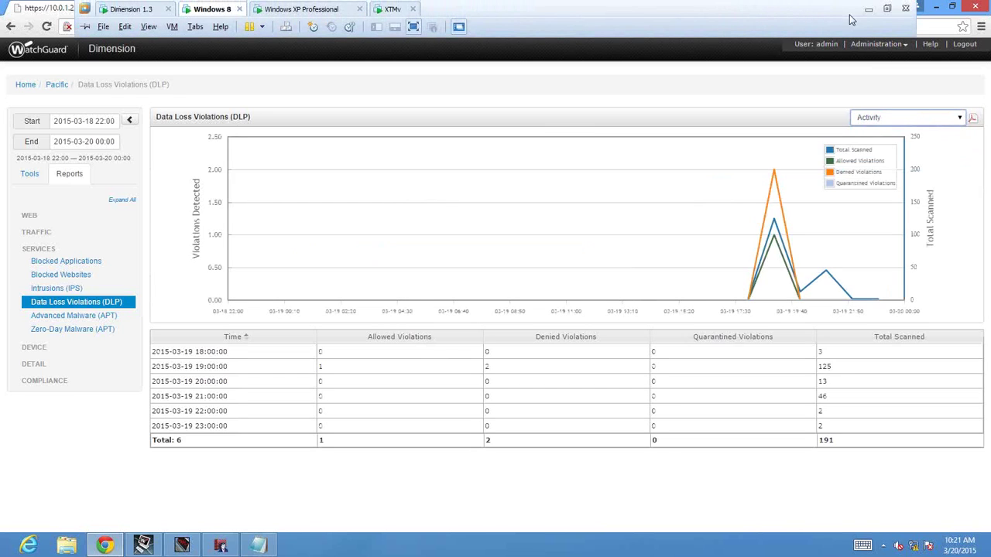
Show 20150319 - Customer Records Extract.xlsx maximized in Excel, with the VM minimized.
click(867, 12)
mouse_move(334, 548)
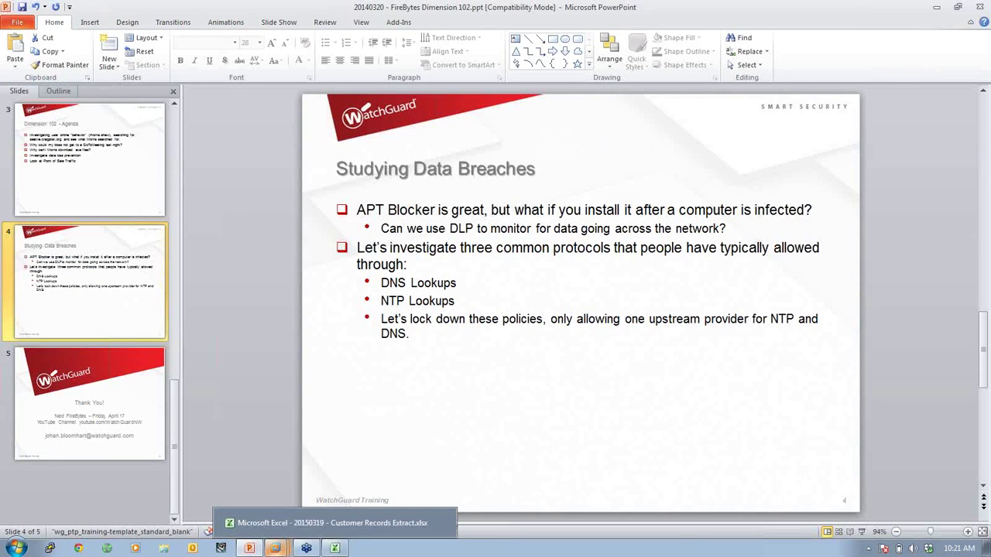
click(329, 531)
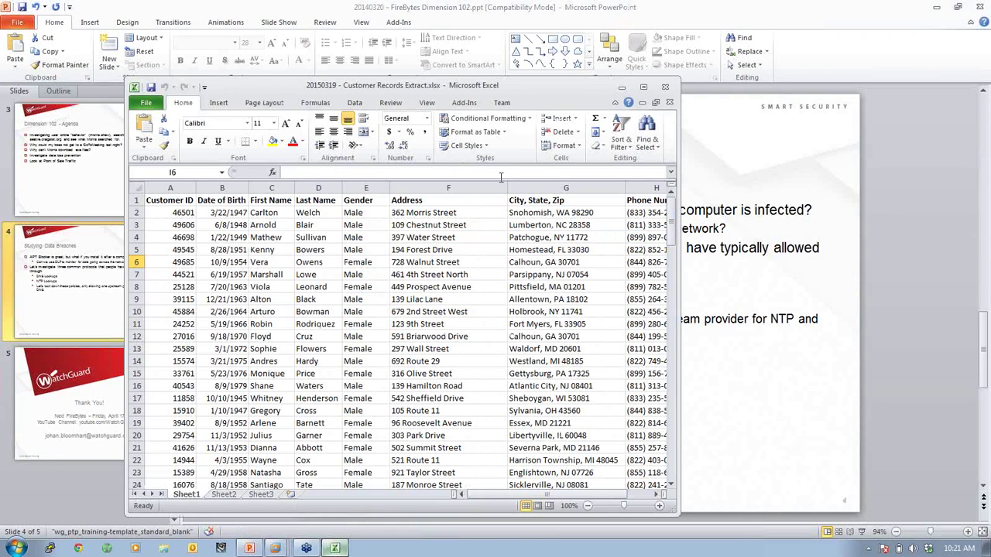
double_click(477, 86)
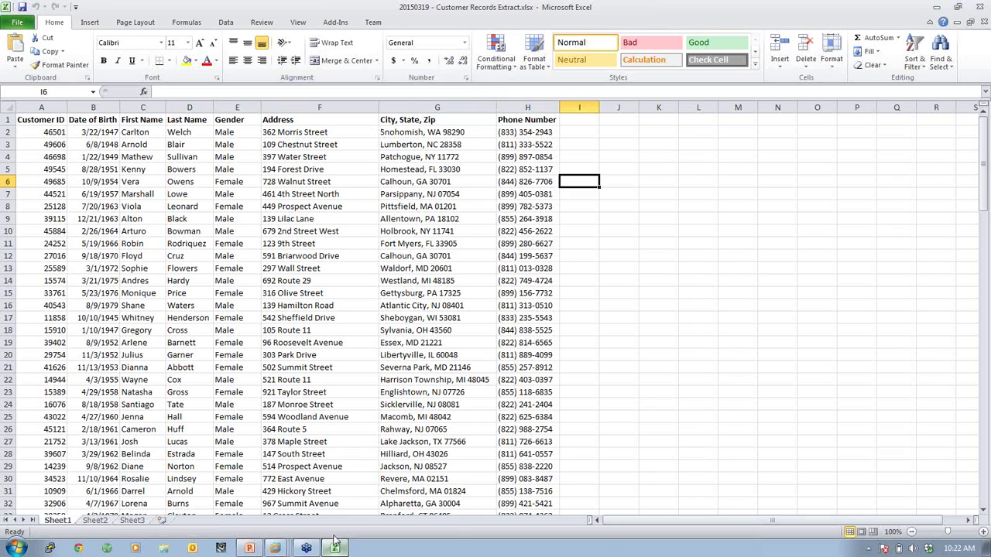
mouse_move(282, 549)
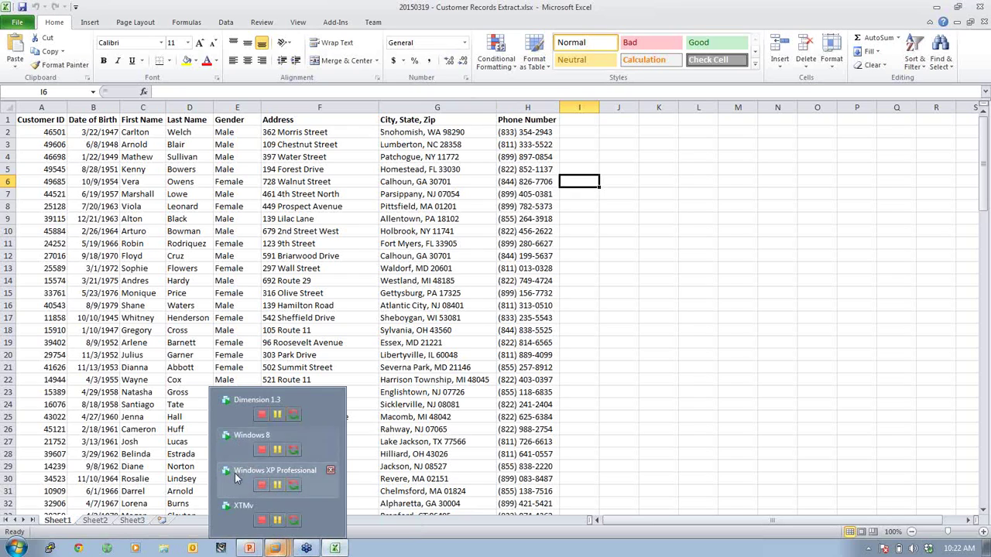
Return to the Windows 8 VM and show the Tools list in the Dimension sidebar.
click(263, 442)
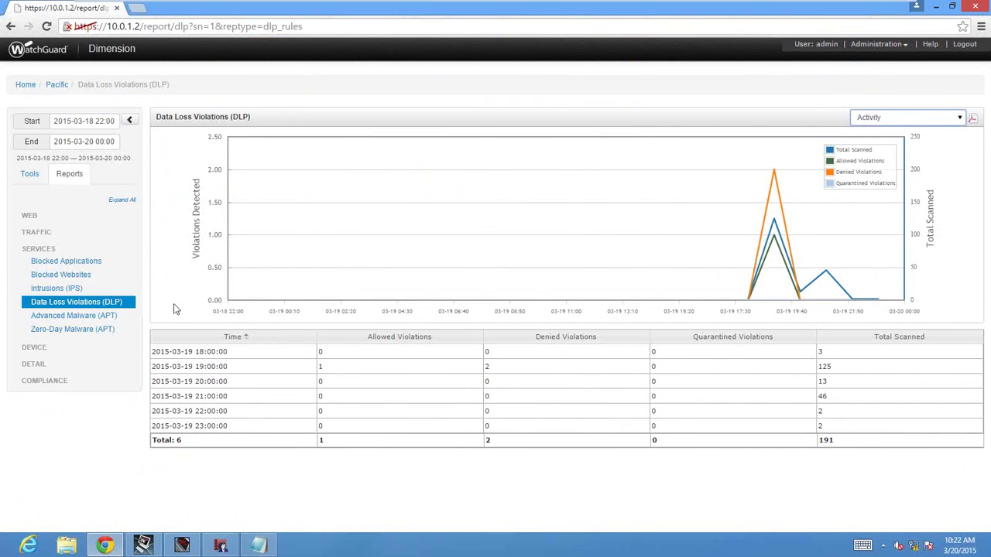
click(35, 177)
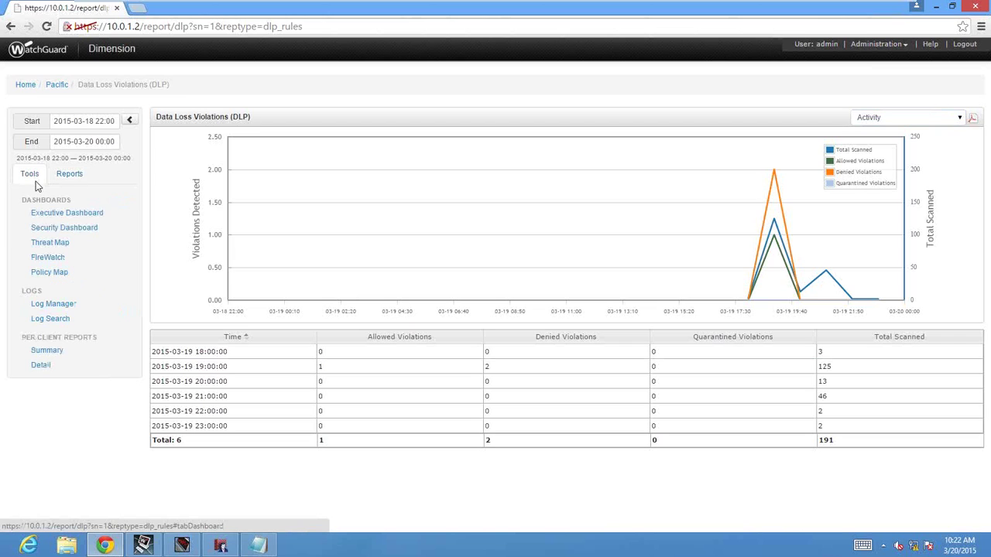
Open the Policy Map and switch its map type to Advanced Malware (APT).
click(49, 272)
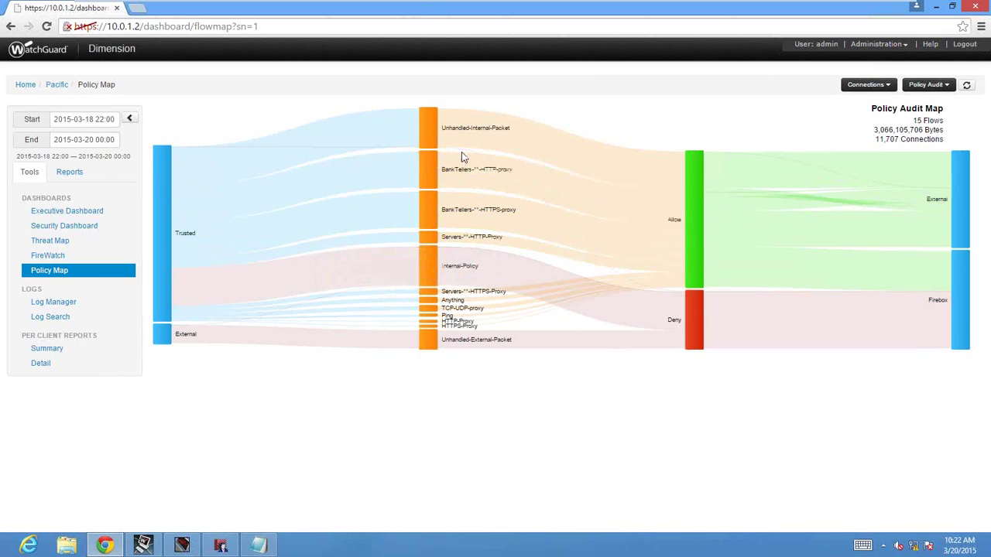
mouse_move(520, 123)
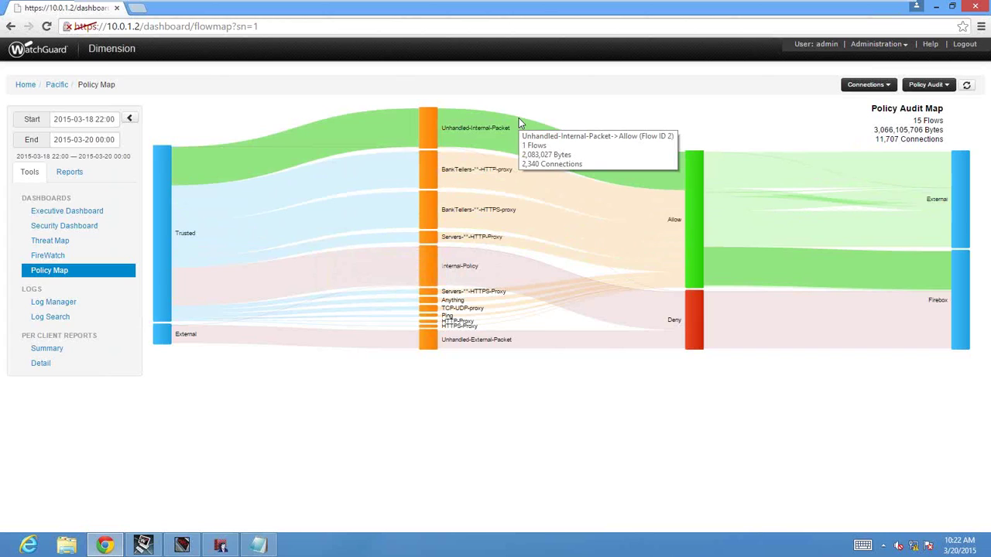
click(922, 87)
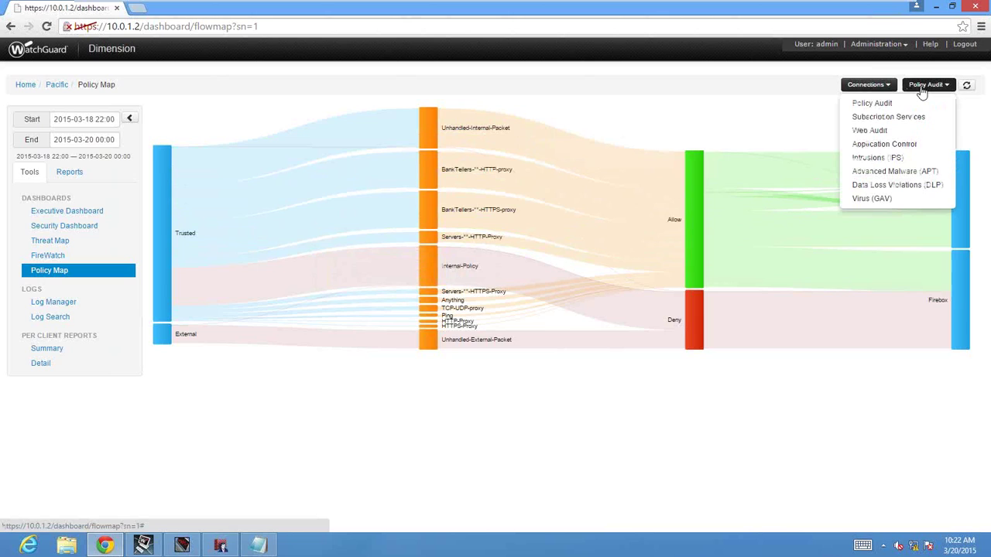
click(915, 171)
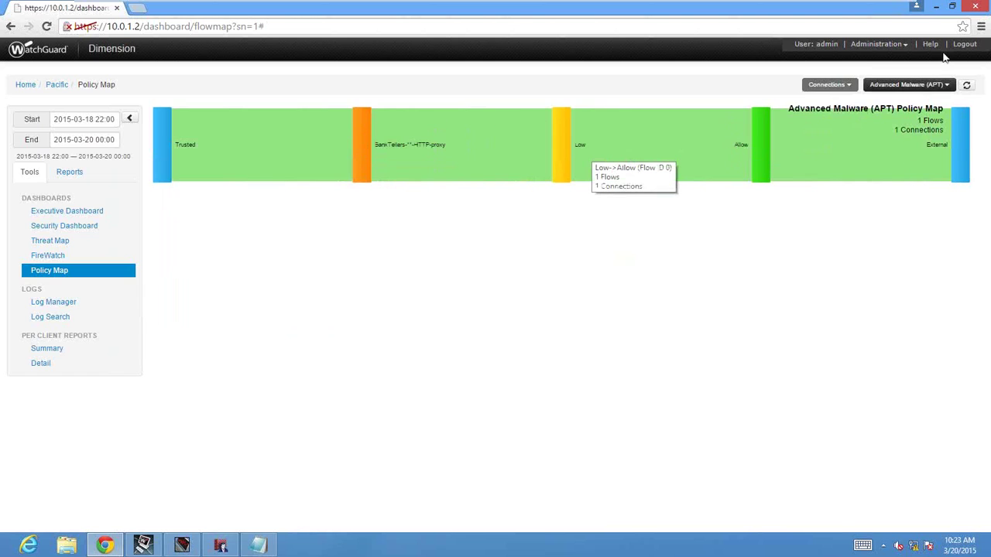
click(919, 86)
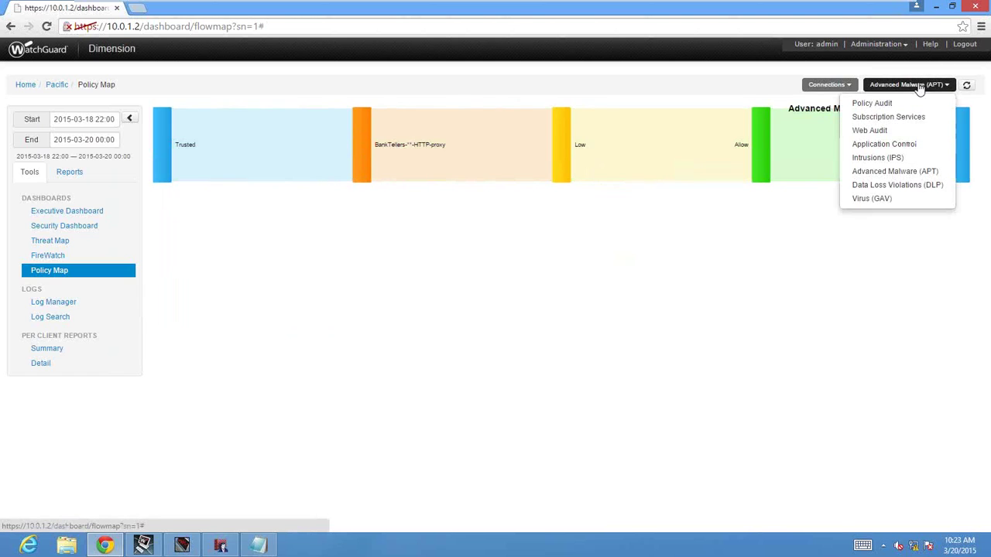
Switch the Policy Map to Data Loss Violations (DLP) and open the credit card rule's options.
click(903, 186)
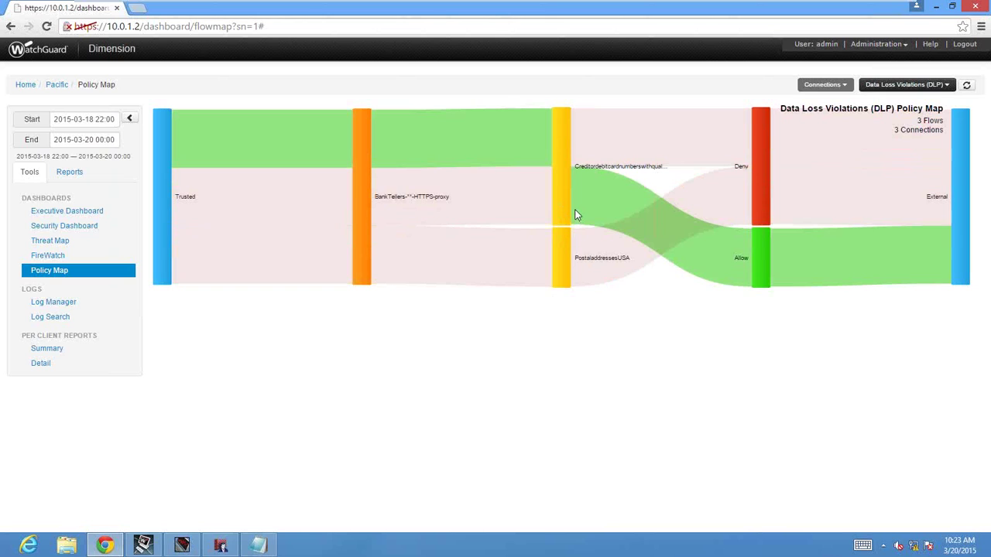
mouse_move(564, 267)
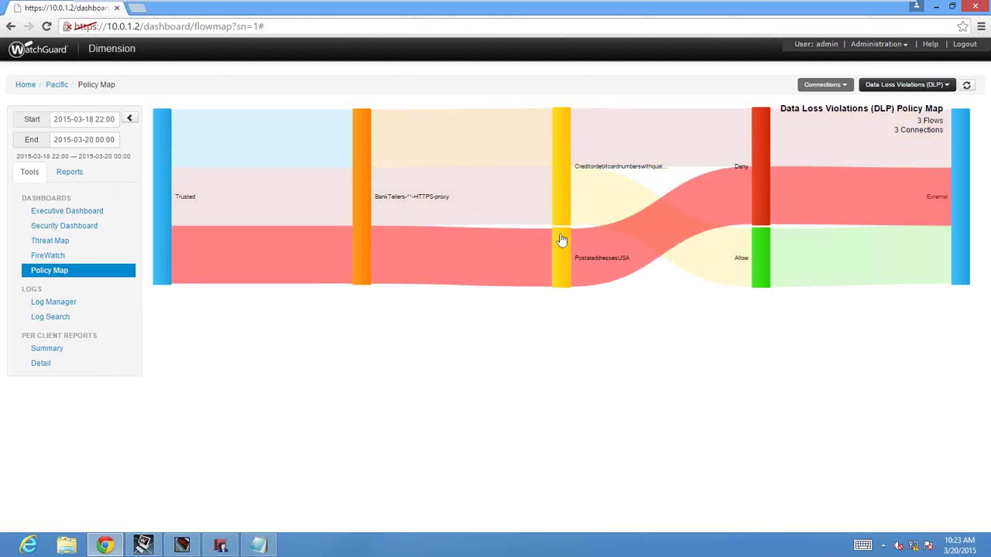
mouse_move(566, 178)
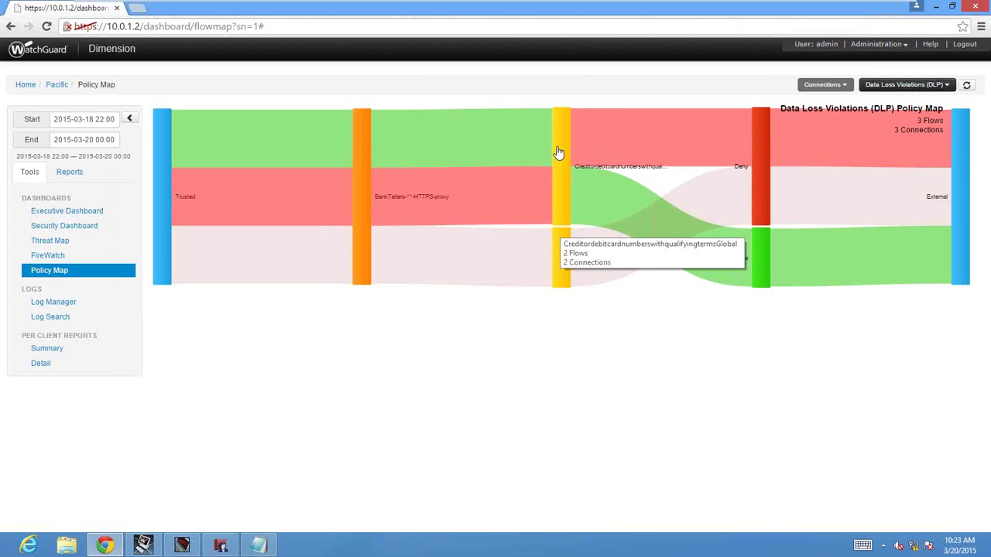
click(558, 152)
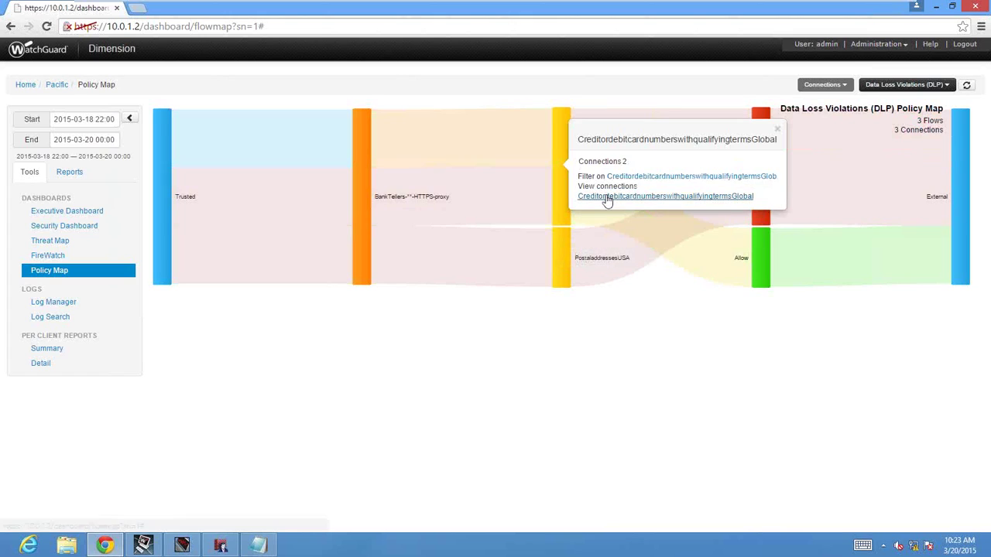
View the credit card rule's two connections, then close the table and list map types.
click(604, 196)
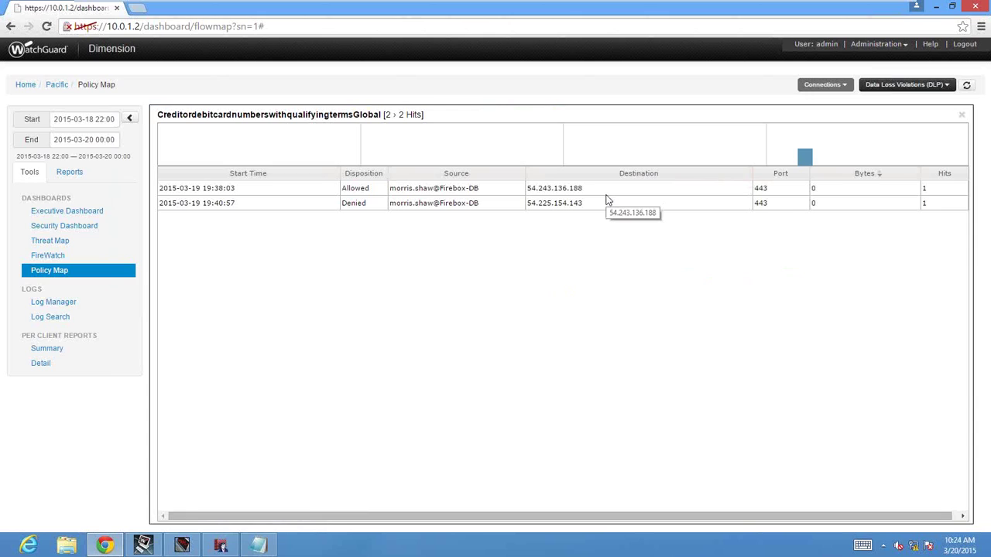
click(607, 195)
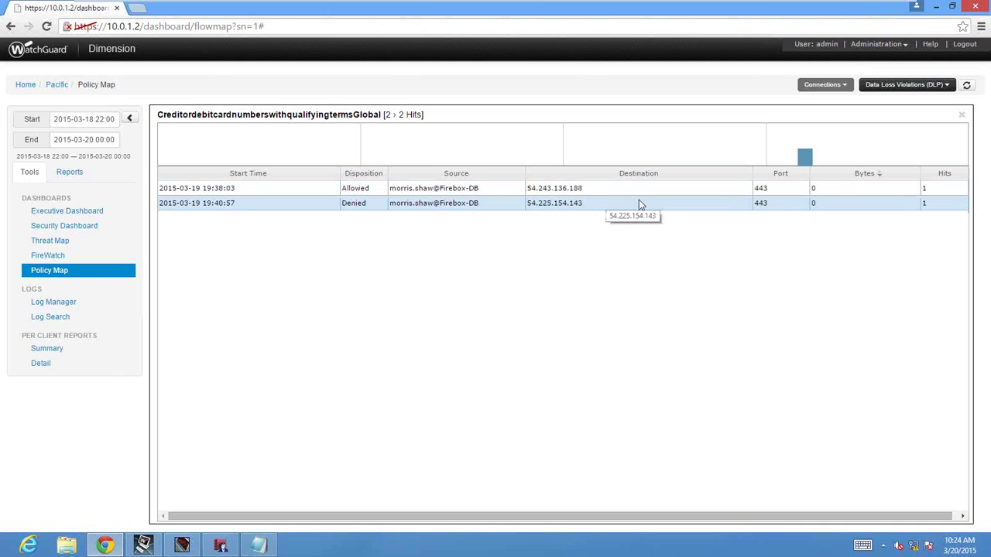
click(913, 87)
click(890, 87)
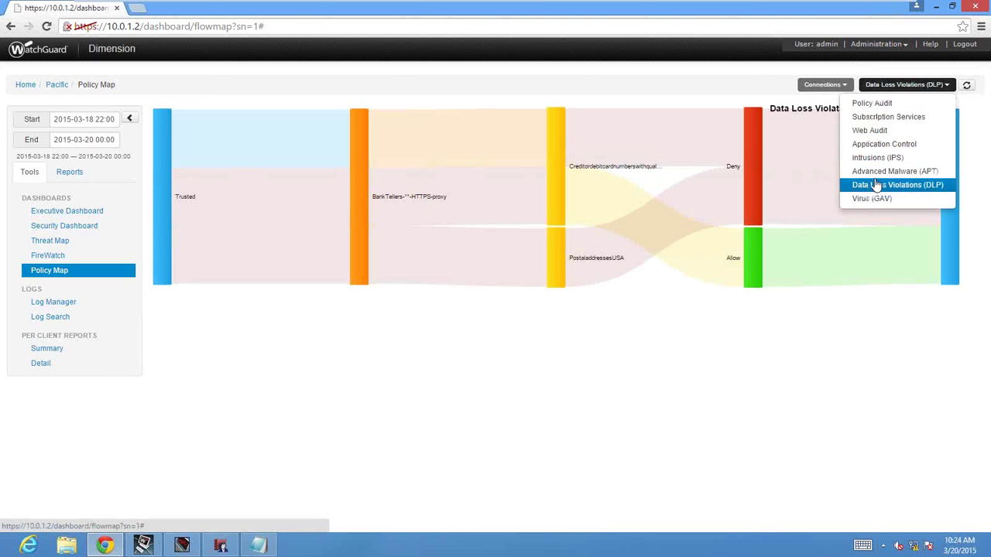
Show the Policy Audit map with the period set from March 19 to March 21.
click(875, 103)
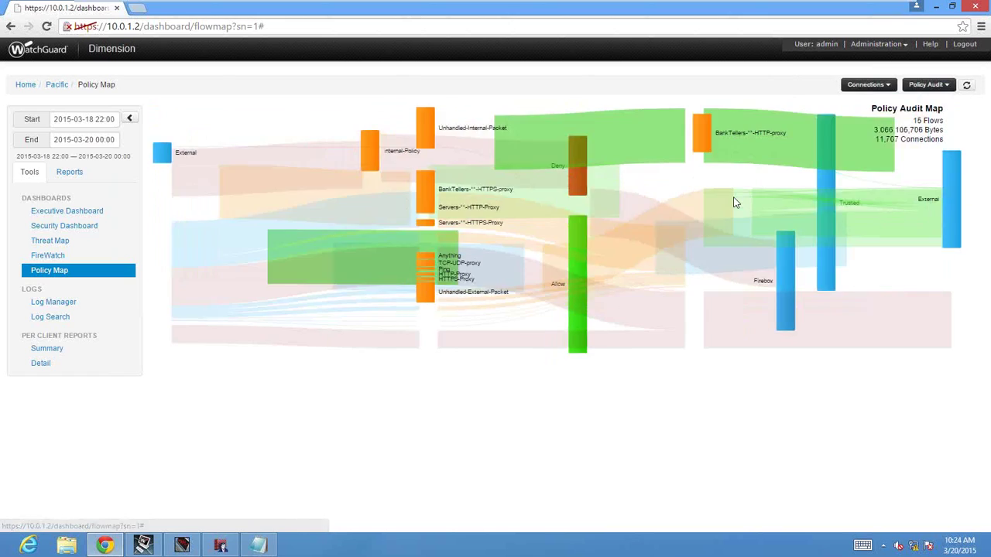
click(78, 119)
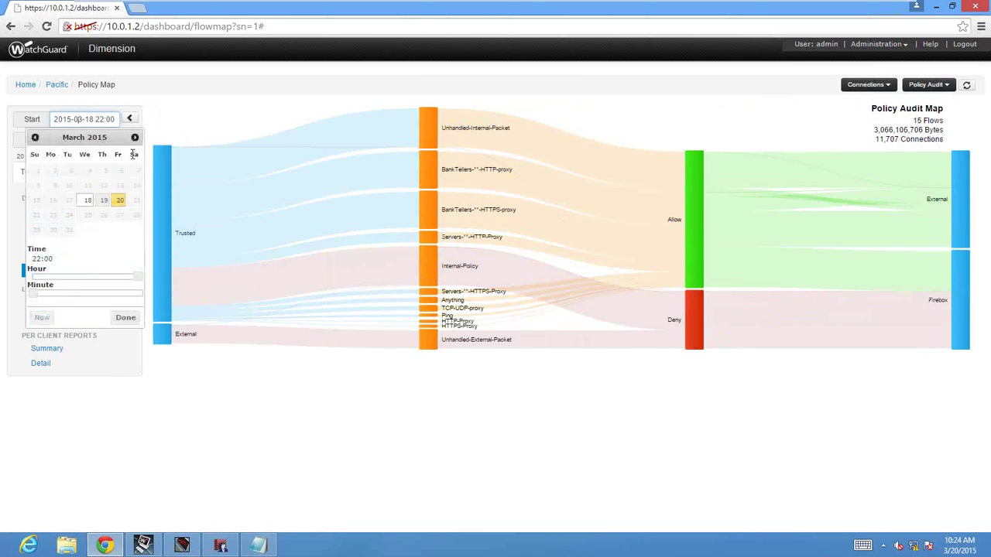
click(120, 200)
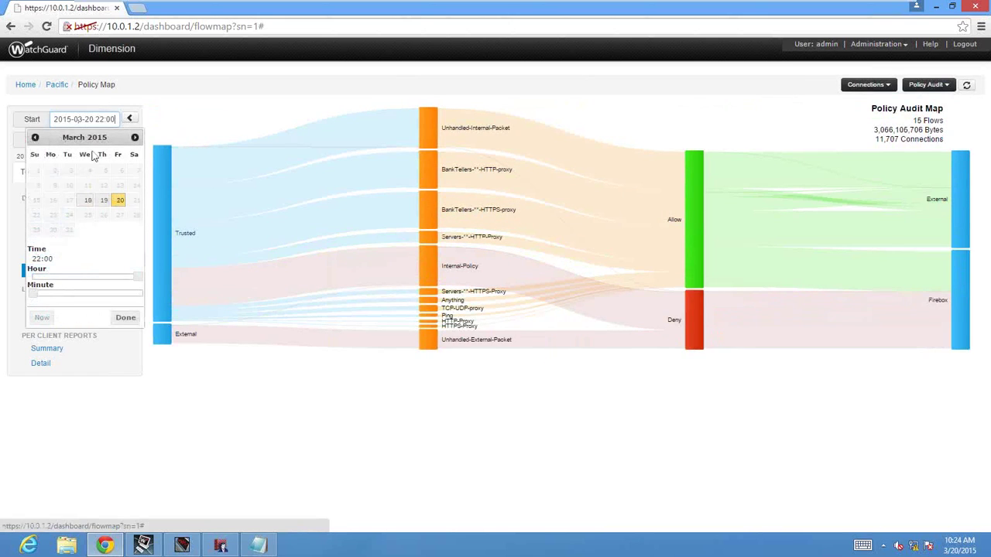
click(191, 119)
click(92, 141)
click(118, 220)
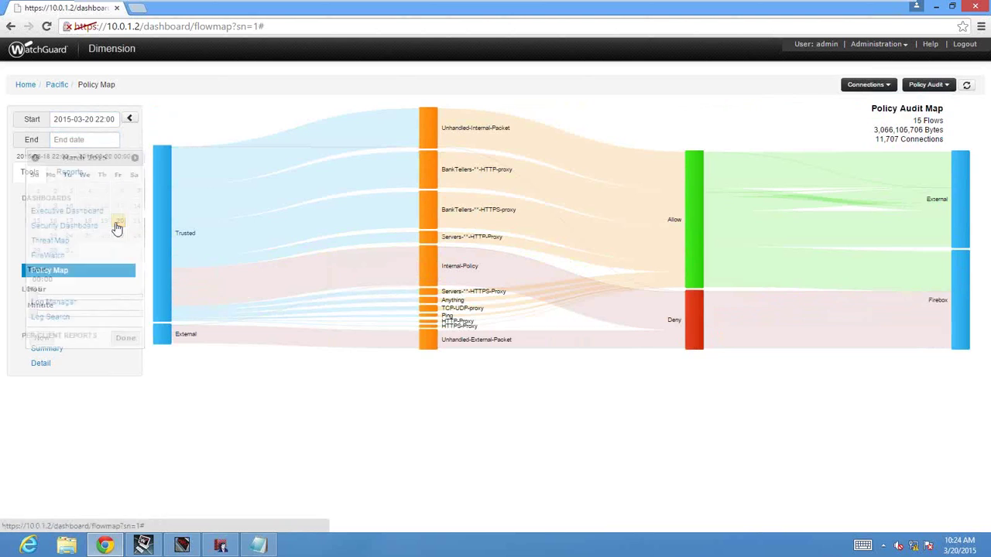
click(100, 120)
click(104, 201)
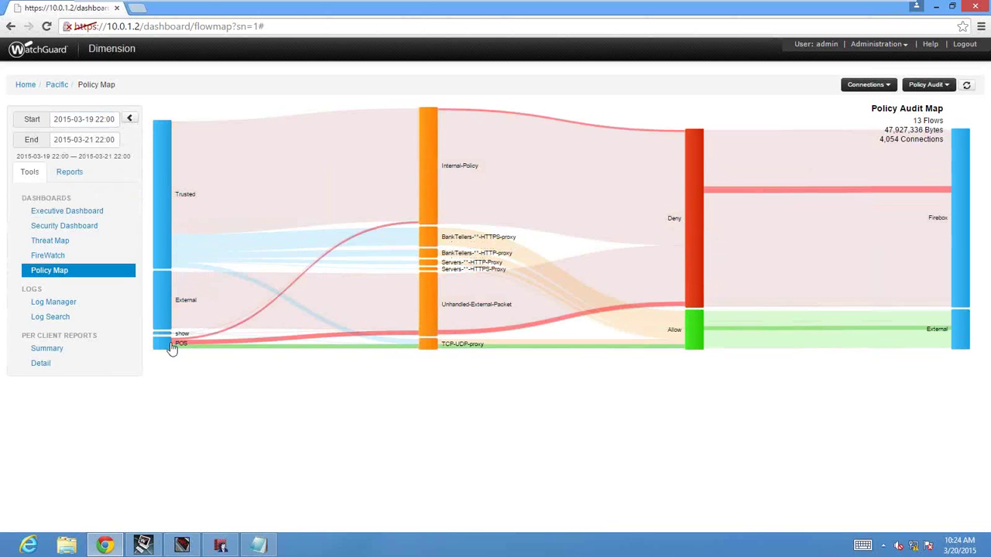
mouse_move(170, 348)
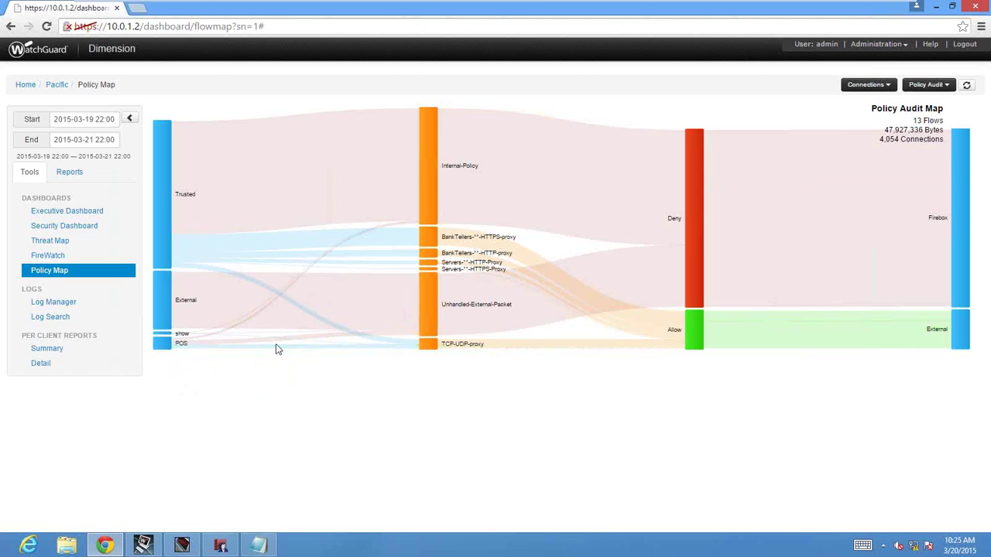
click(422, 355)
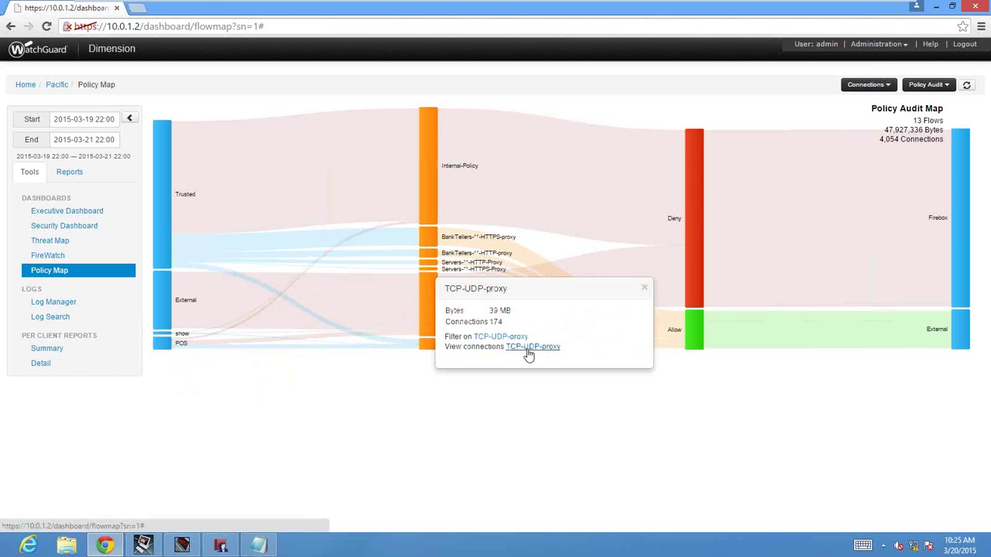
click(527, 348)
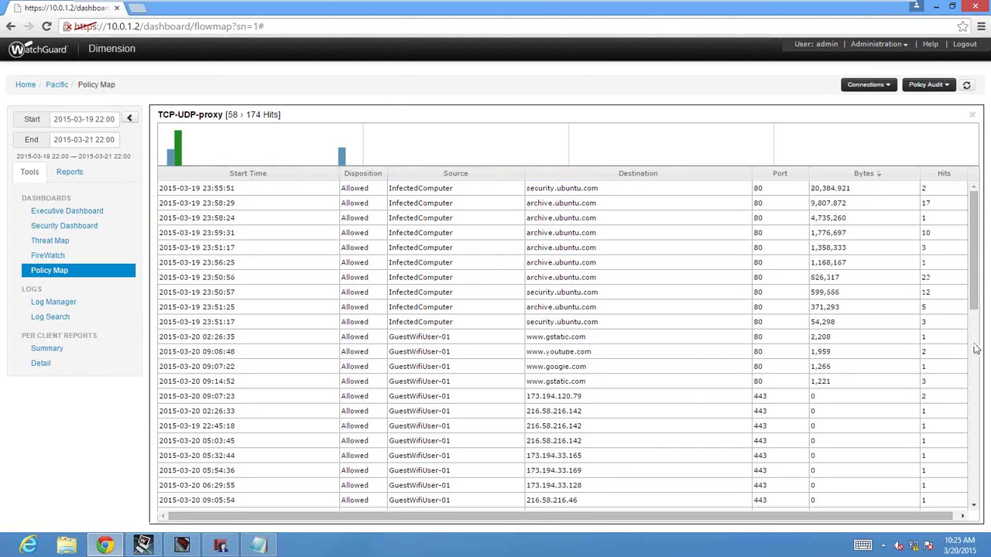
scroll(976, 349, down, 5)
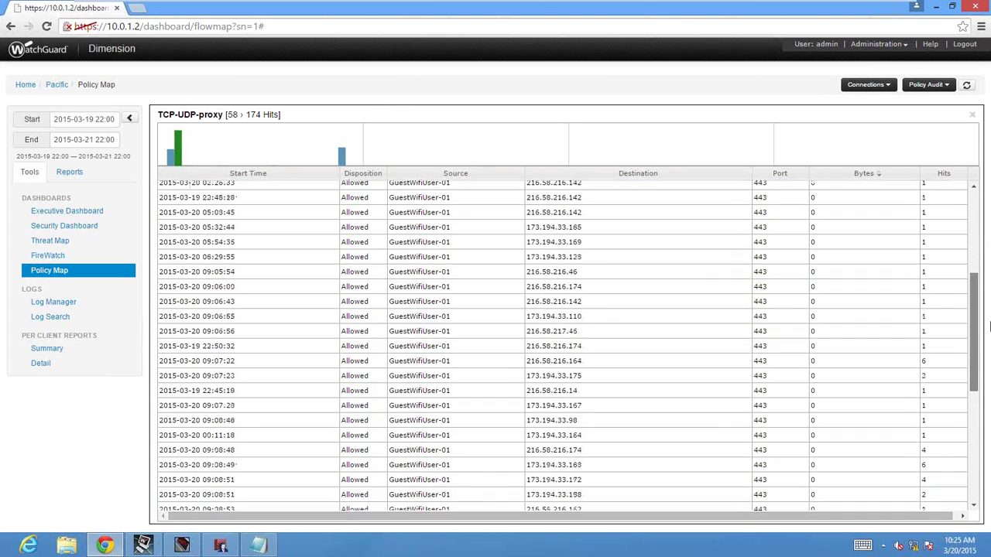
scroll(977, 333, up, 6)
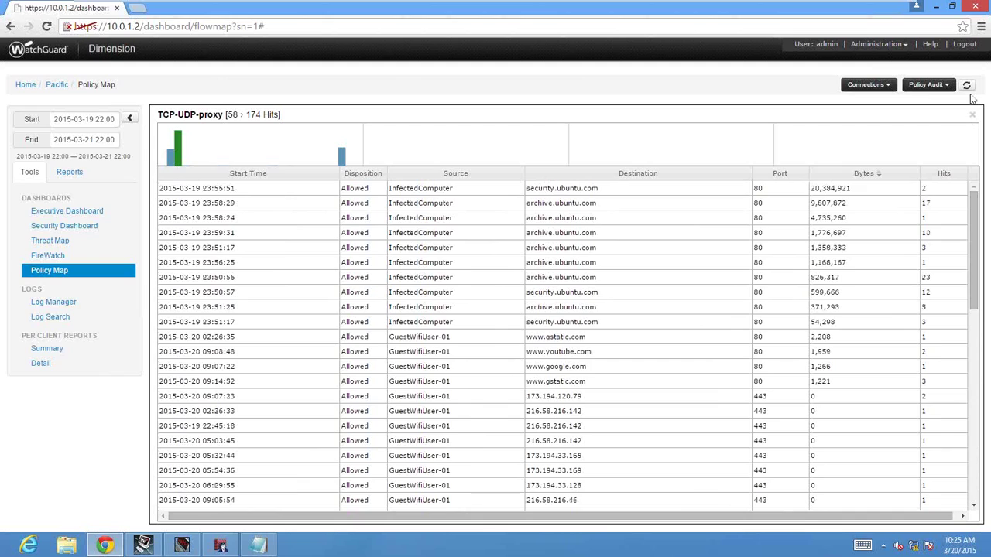
click(972, 115)
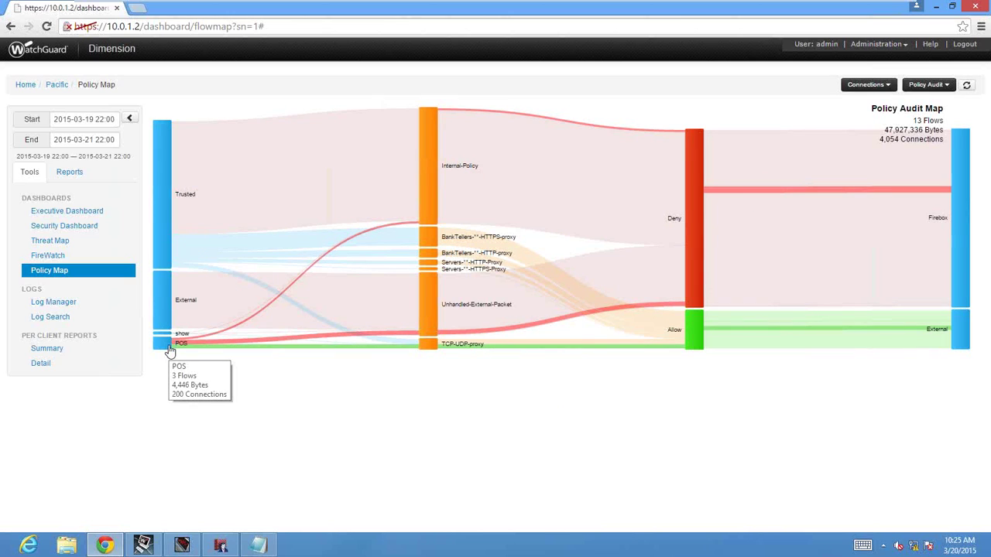
Open the Executive Dashboard and look over its Top Applications and Top Protocols panels.
click(74, 213)
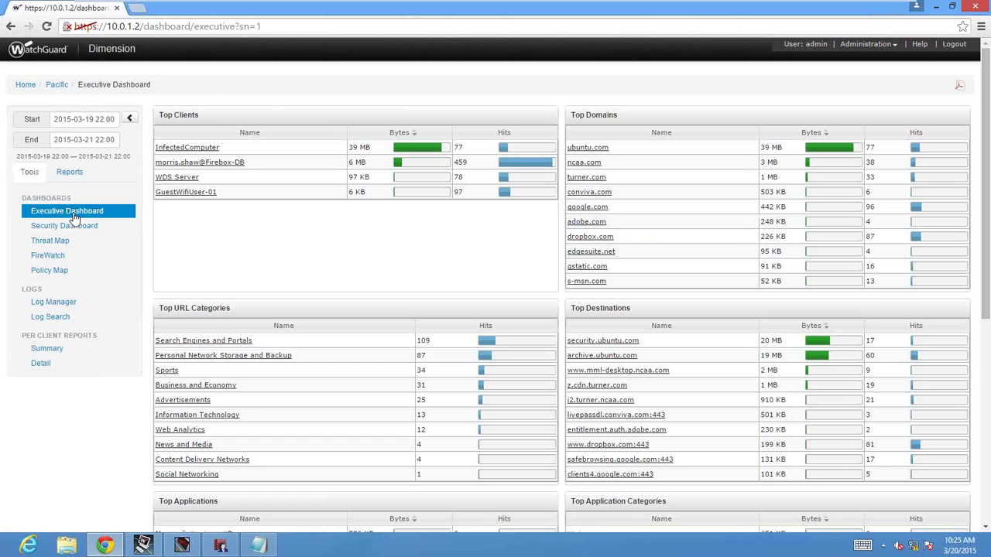
click(985, 382)
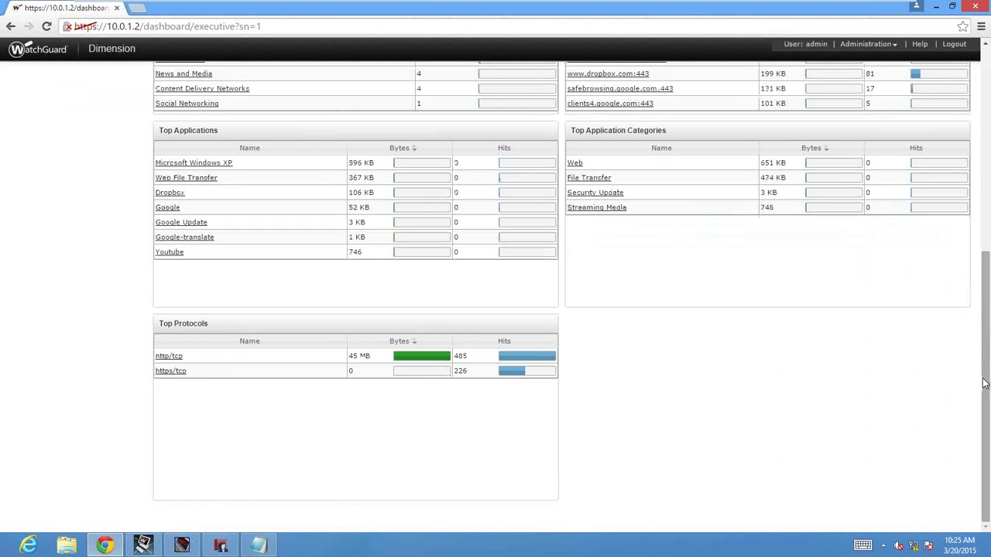
click(987, 173)
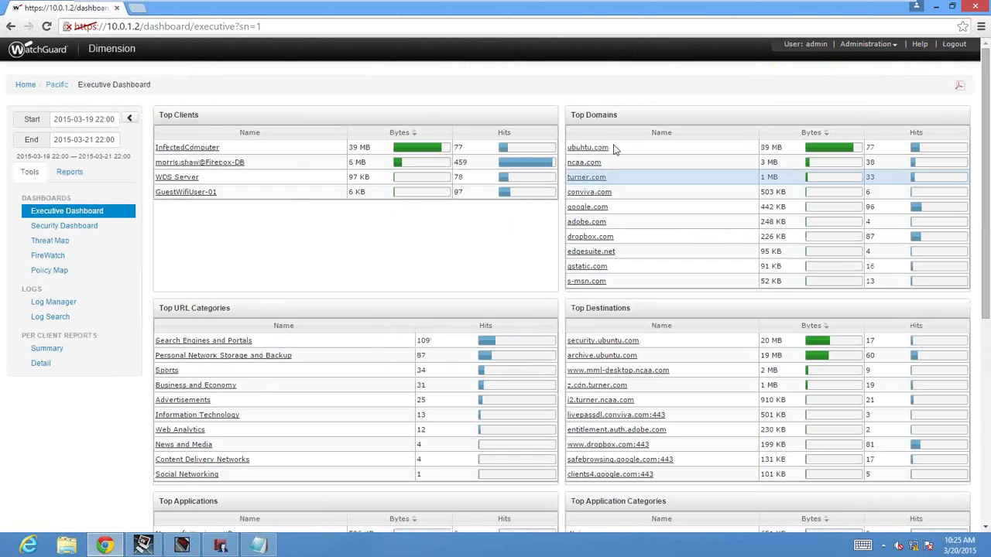
Try a March 18 start date and recheck the Top Applications and Top Protocols panels.
click(80, 123)
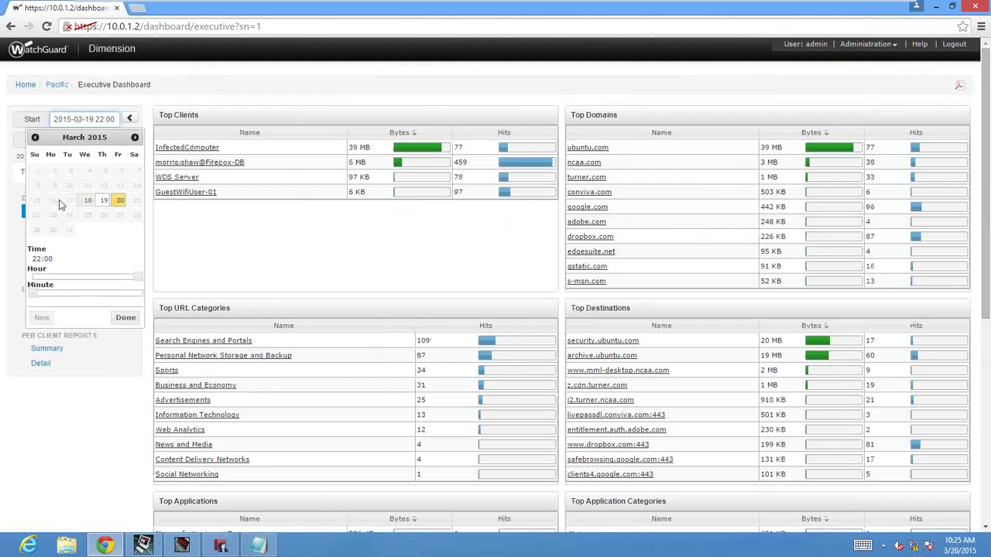
click(86, 202)
click(199, 251)
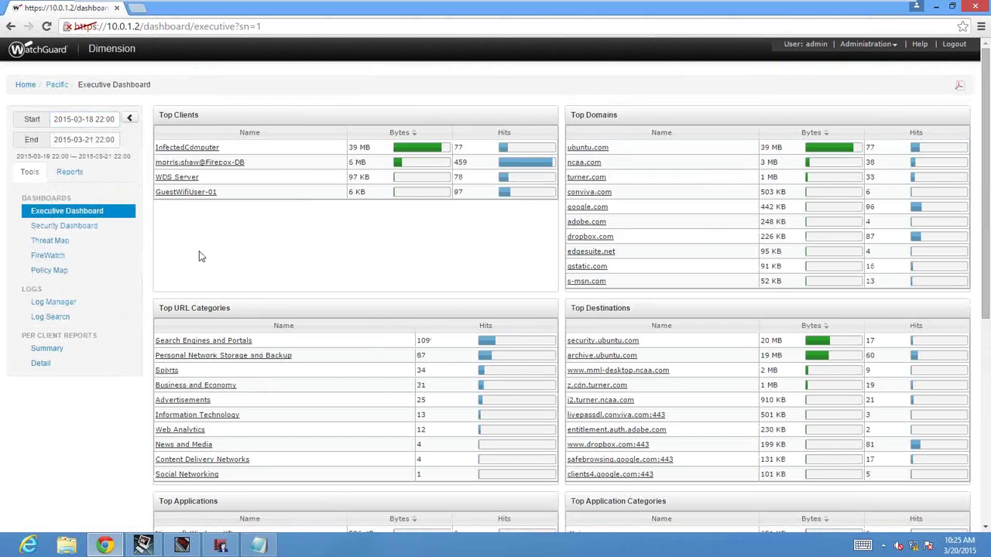
click(985, 385)
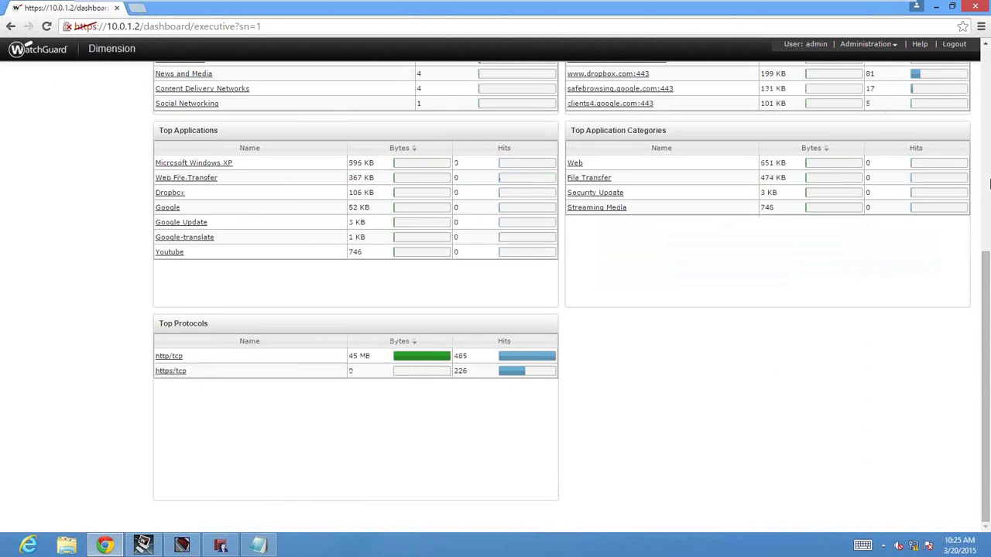
scroll(776, 323, up, 5)
Set both the start and end dates to March 19 and review the updated dashboard.
click(85, 119)
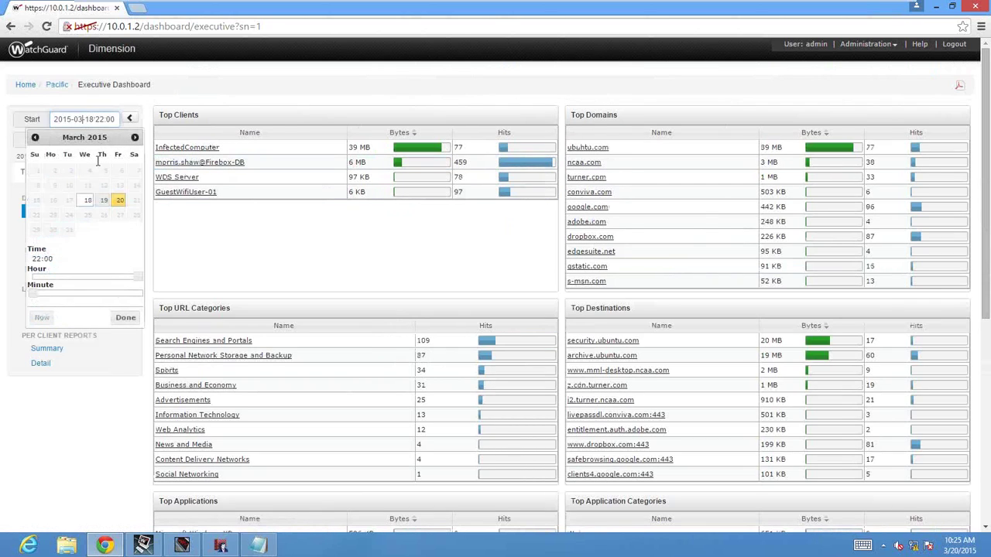
click(103, 205)
click(85, 140)
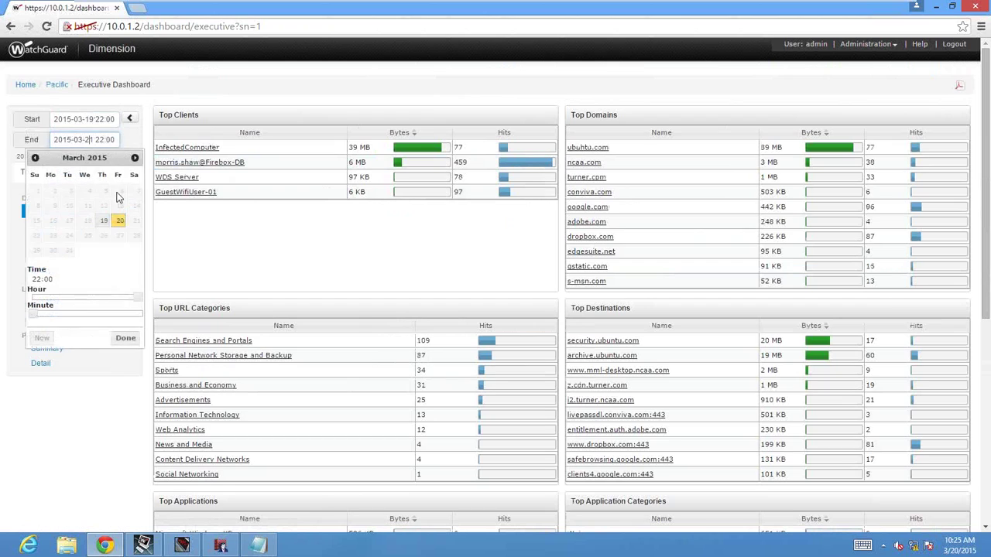
click(105, 221)
click(93, 440)
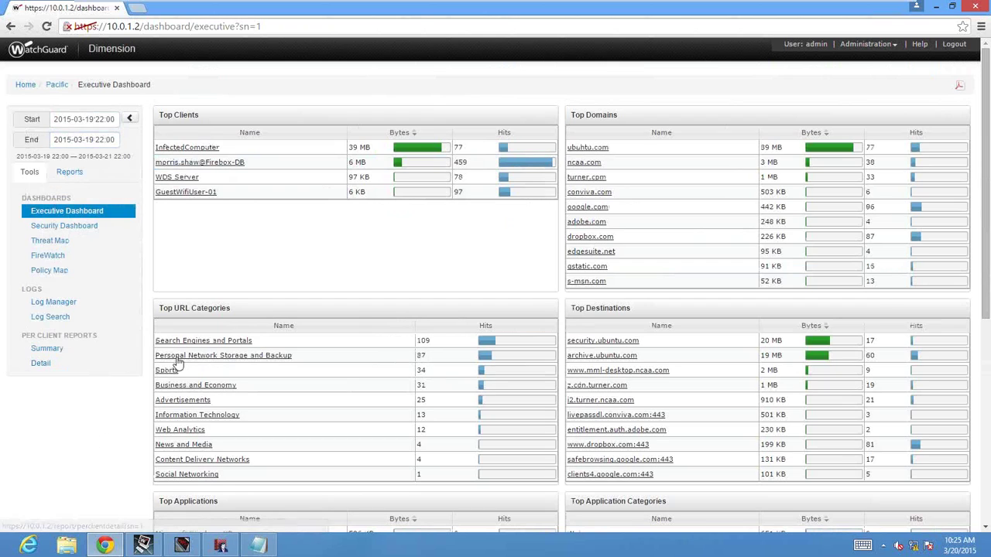
scroll(989, 359, down, 5)
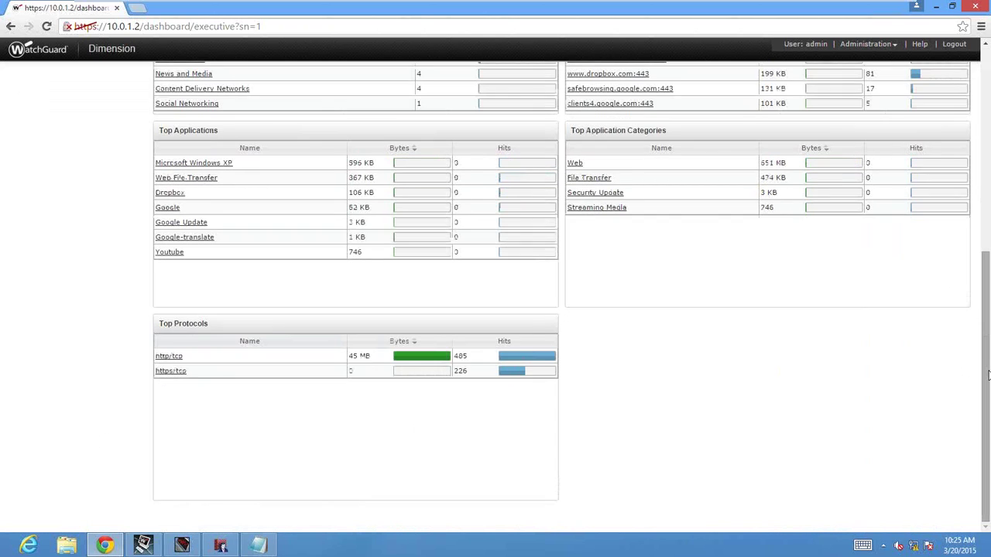
drag(989, 375, 989, 189)
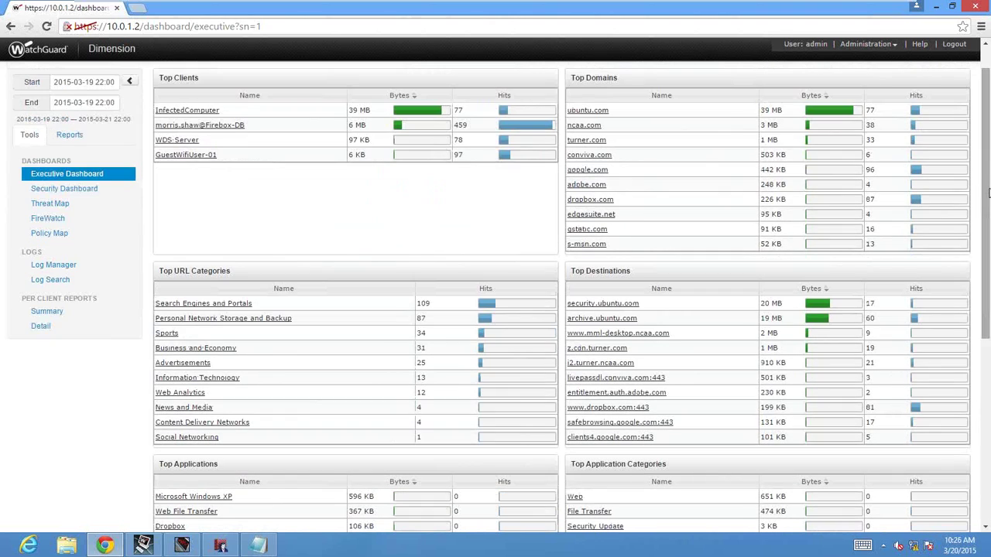
scroll(987, 207, up, 1)
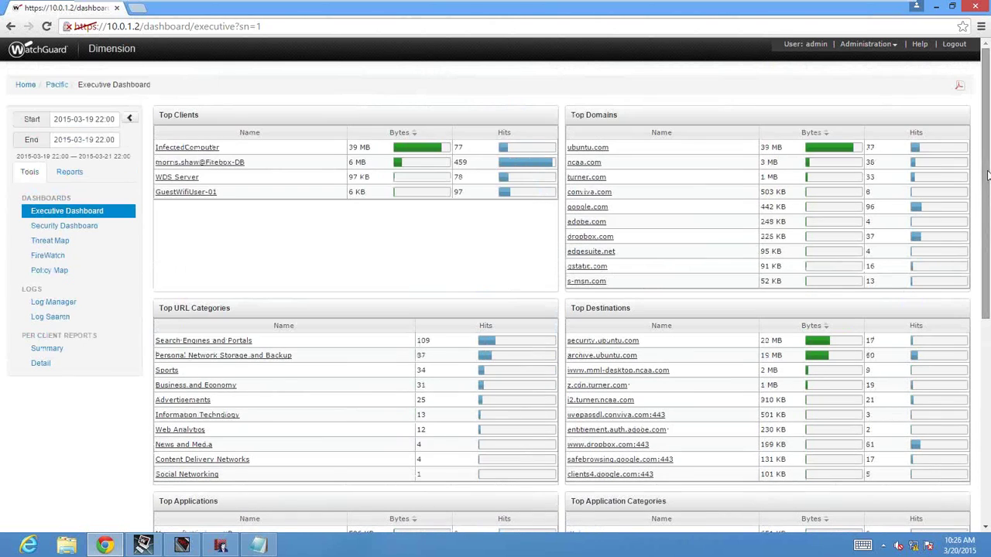
scroll(981, 332, down, 5)
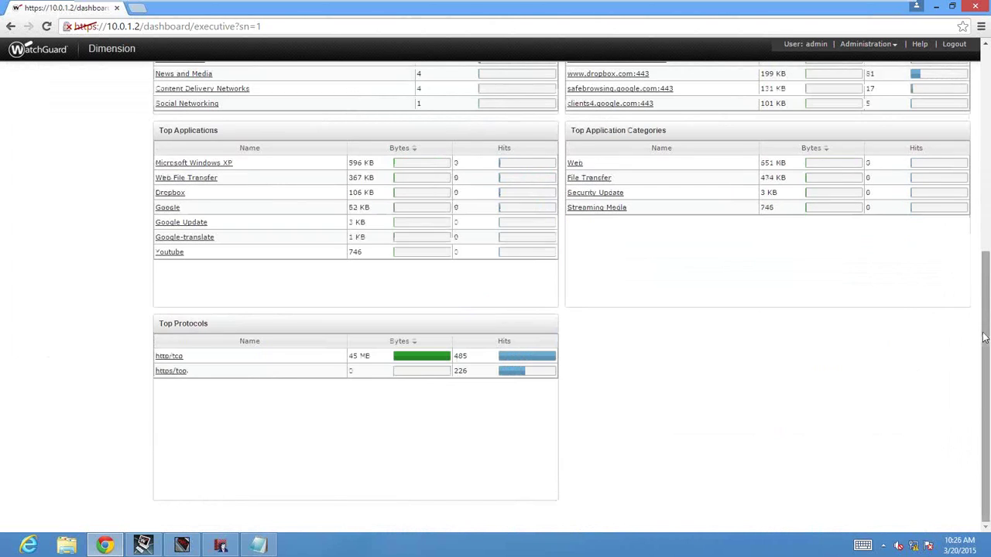
scroll(890, 164, up, 5)
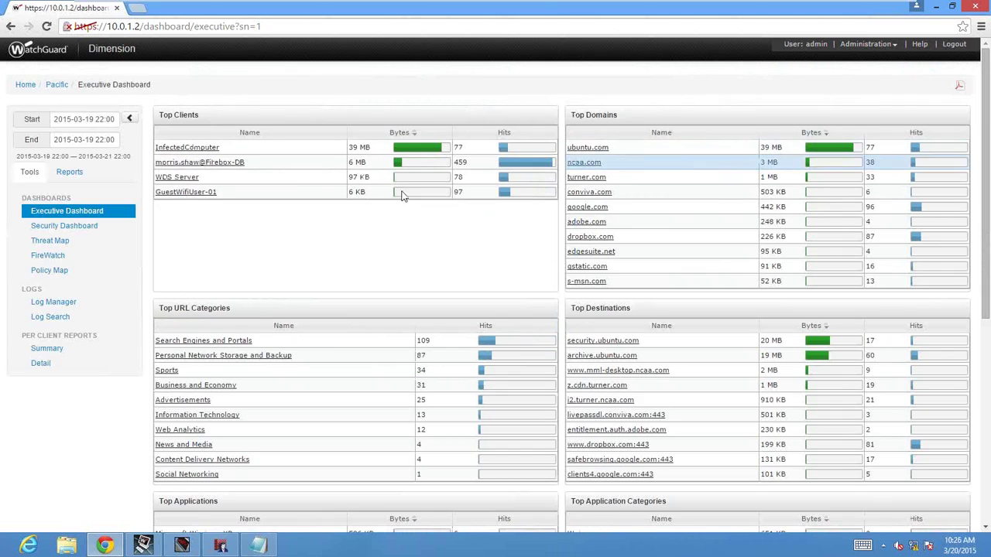
click(94, 138)
key(ctrl+a)
key(BackSpace)
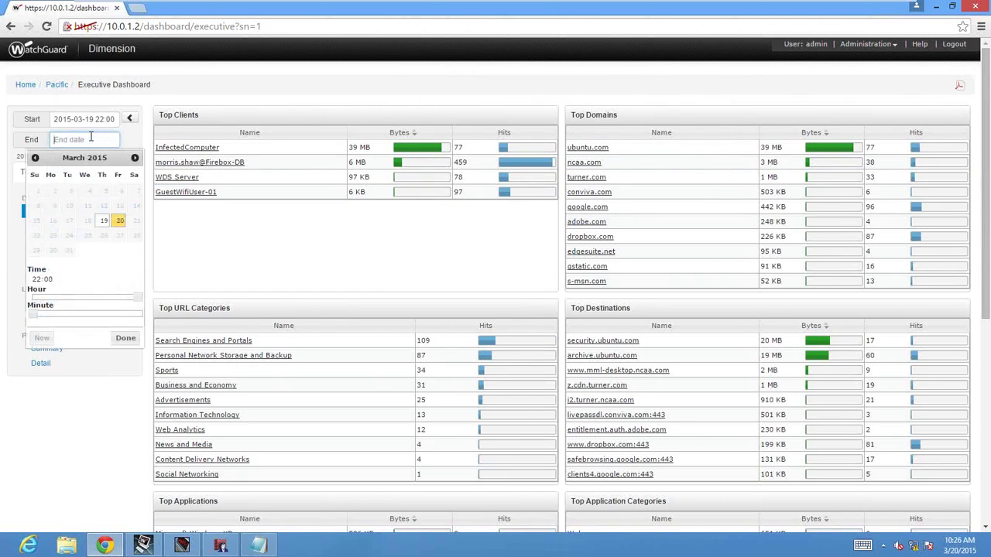
key(Tab)
click(95, 119)
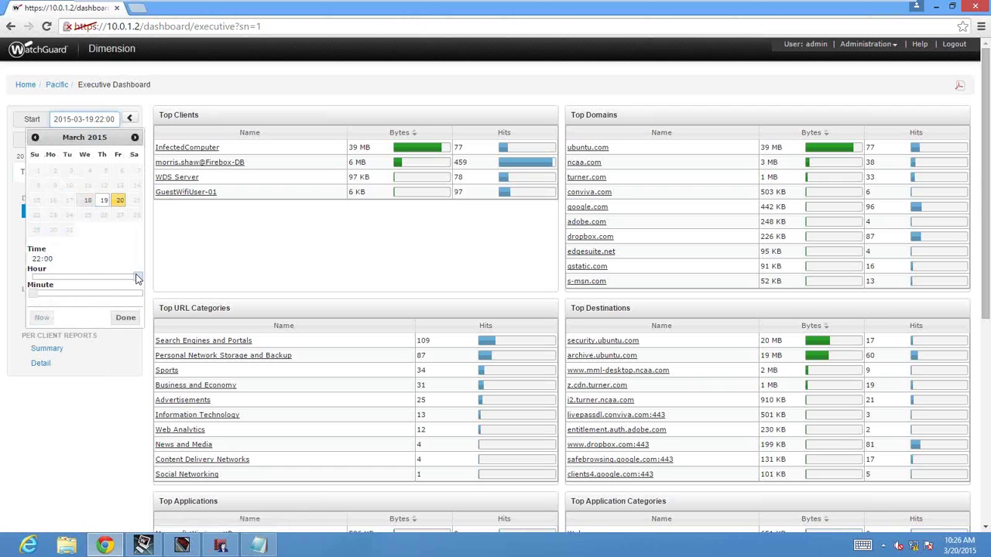
drag(138, 276, 31, 276)
click(125, 317)
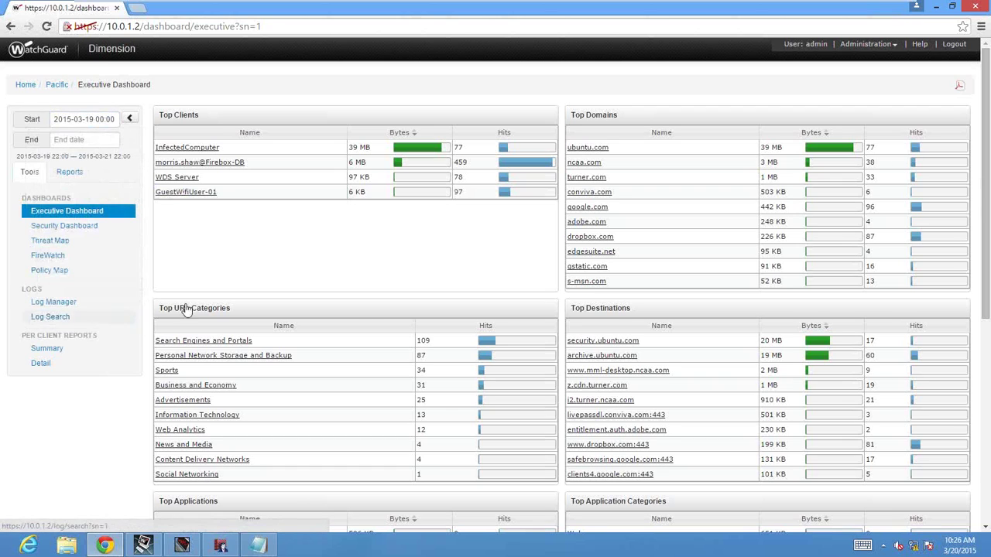
Drill into smtp/tcp from the Executive Dashboard's Top Protocols panel.
scroll(598, 389, down, 10)
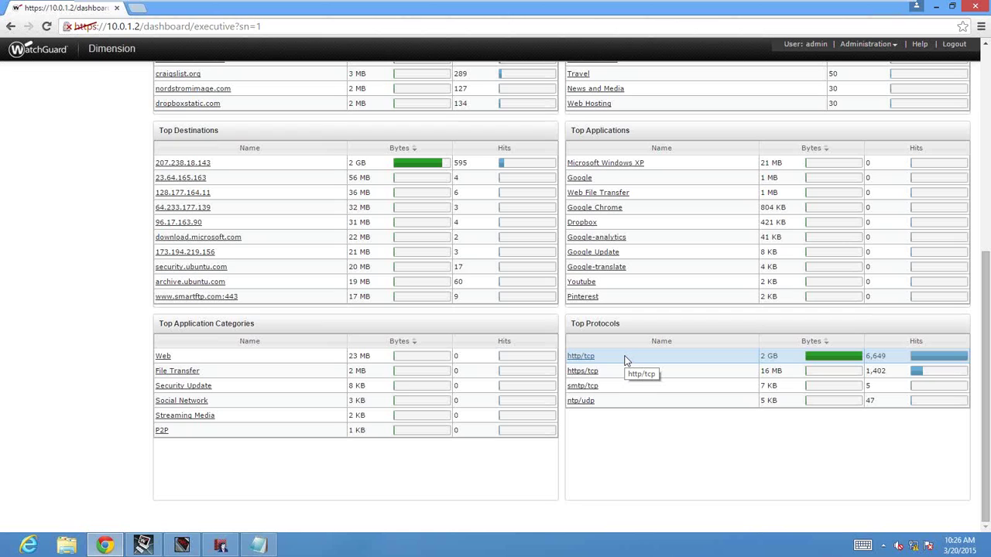
click(587, 393)
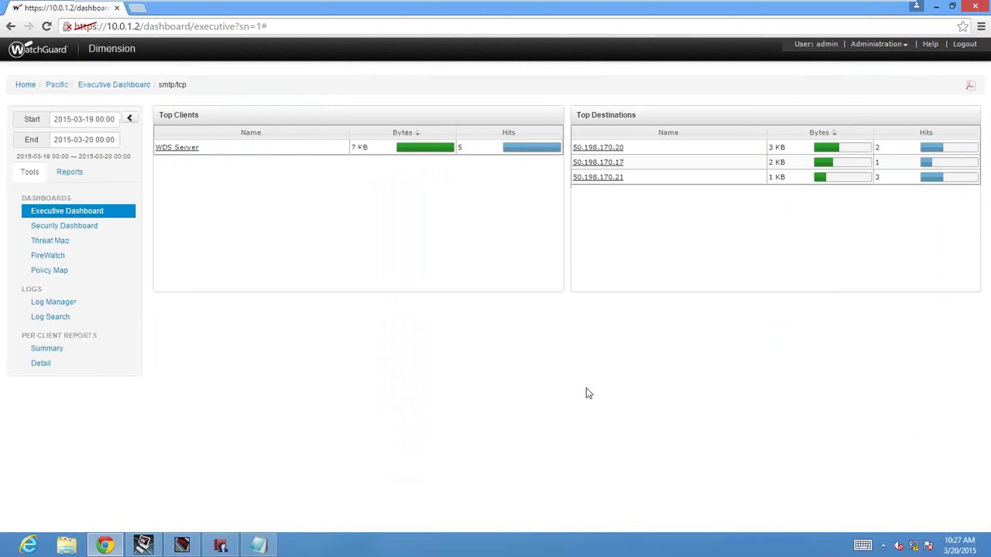
Drill into ntp/udp from the Executive Dashboard, then bring Fireware XTM Policy Manager forward.
click(105, 87)
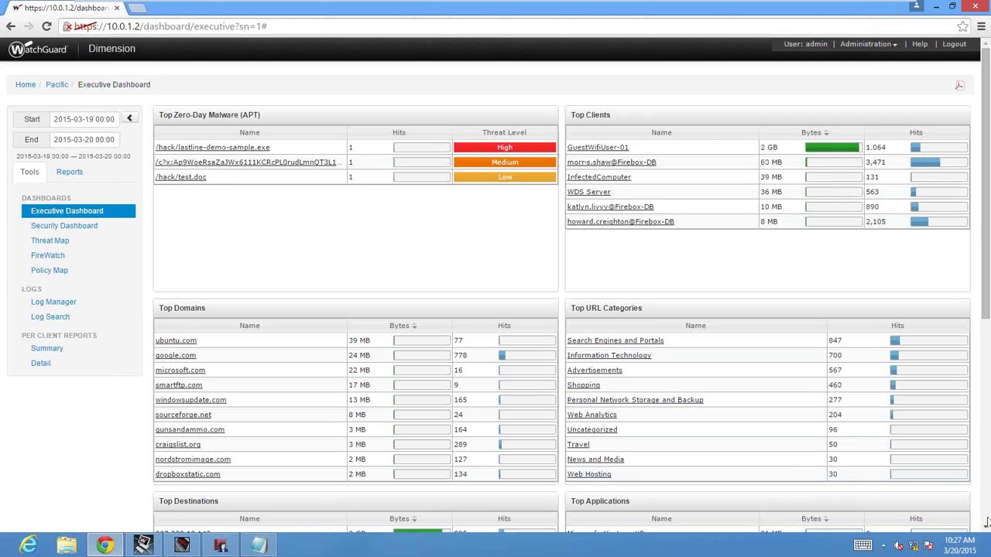
scroll(986, 523, down, 5)
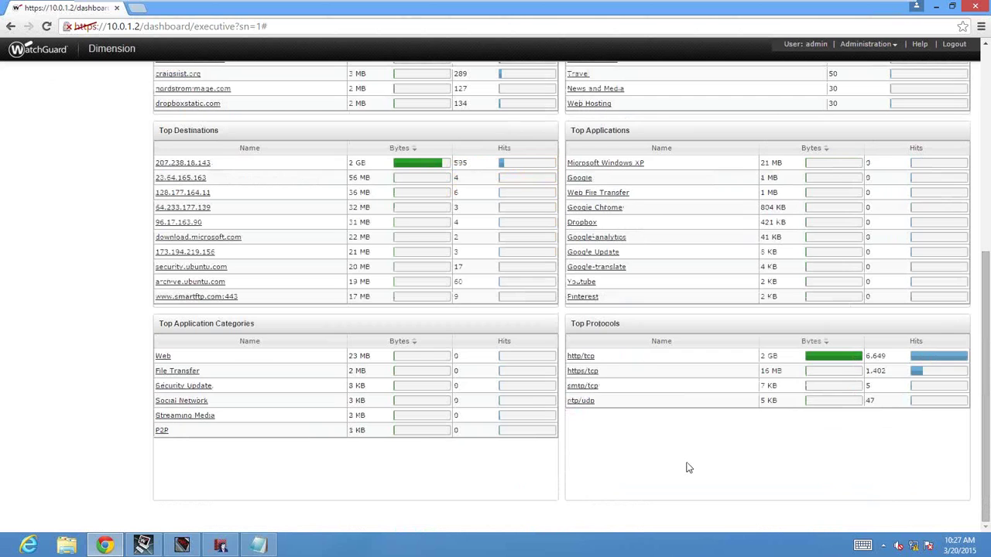
click(581, 402)
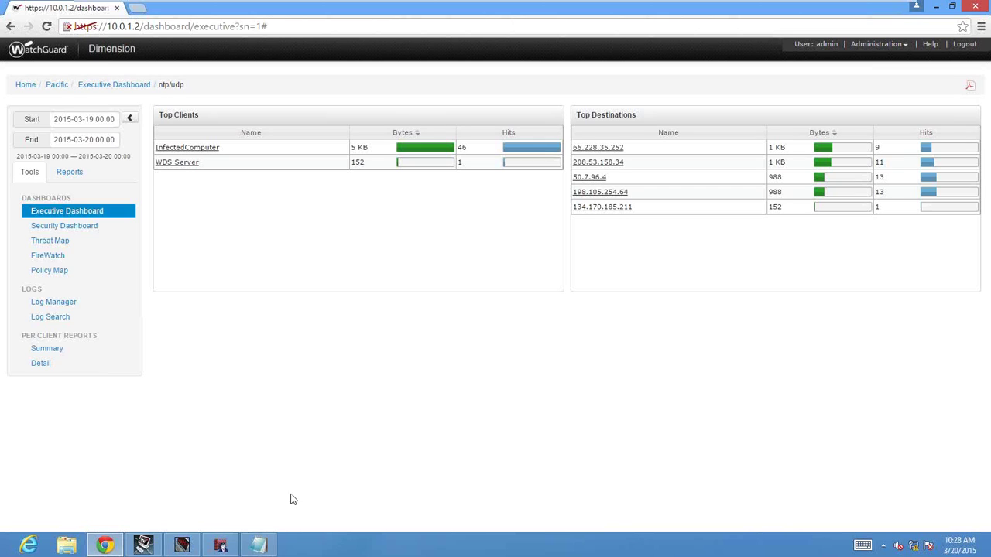
click(221, 546)
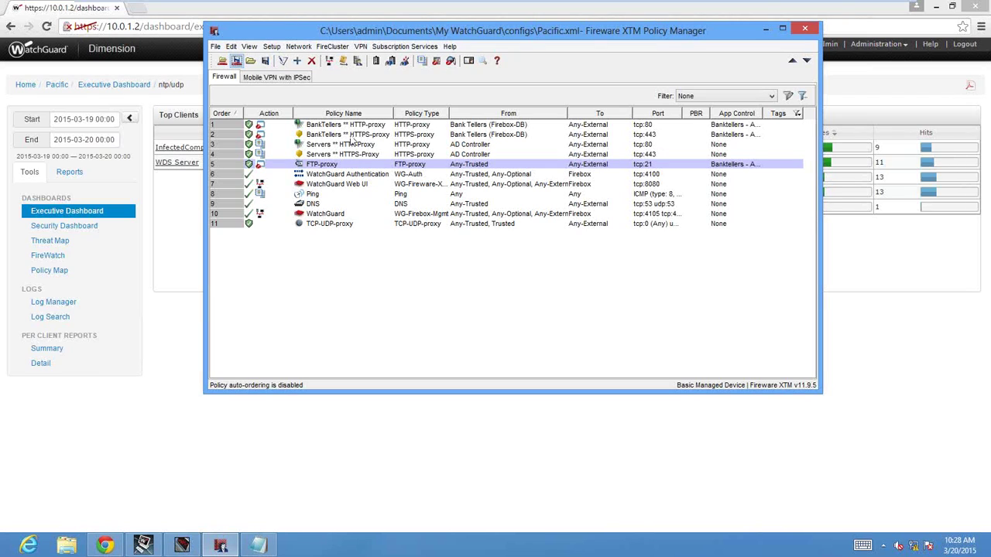
Inspect the BankTellers, Servers, TCP-UDP-proxy and DNS policies, then return to Dimension.
click(350, 126)
click(353, 156)
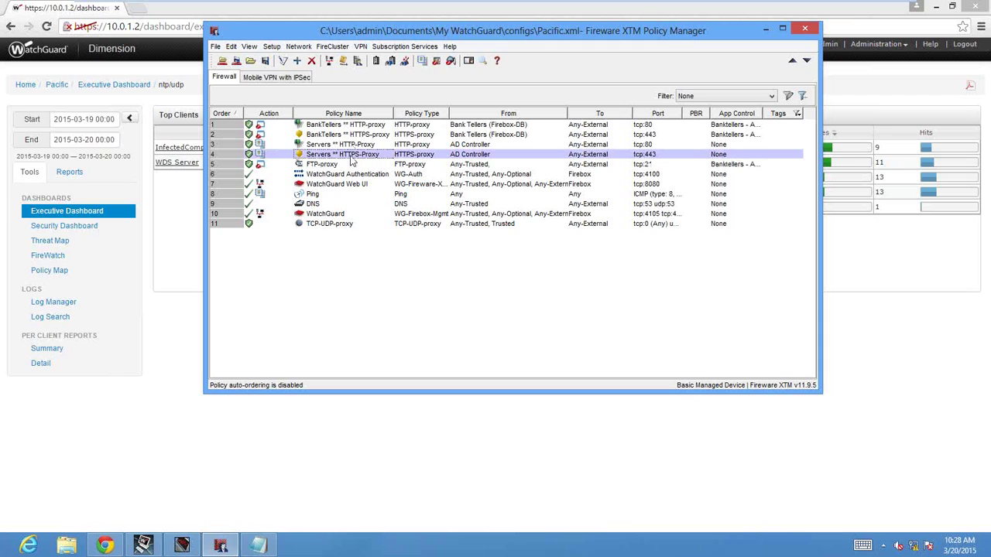
click(354, 146)
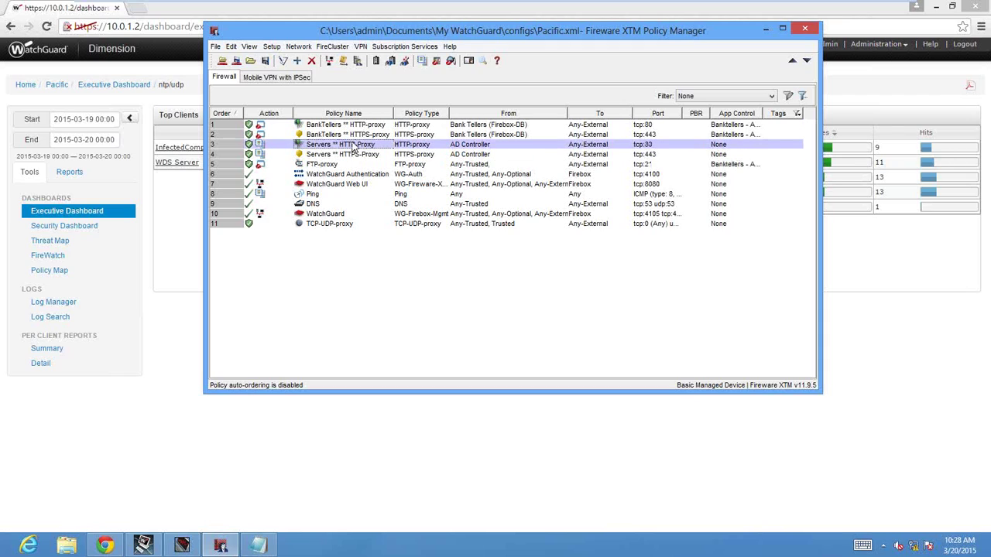
click(349, 225)
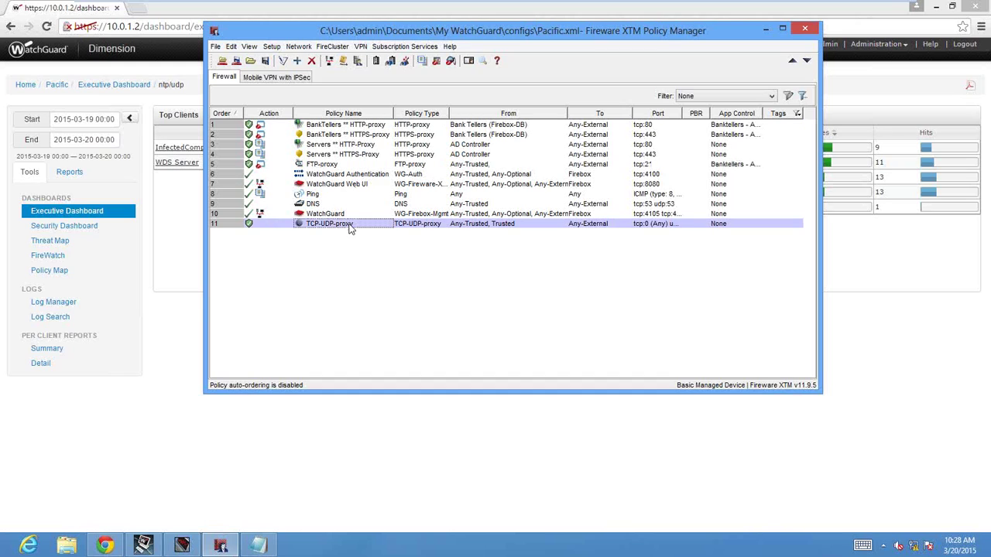
click(328, 205)
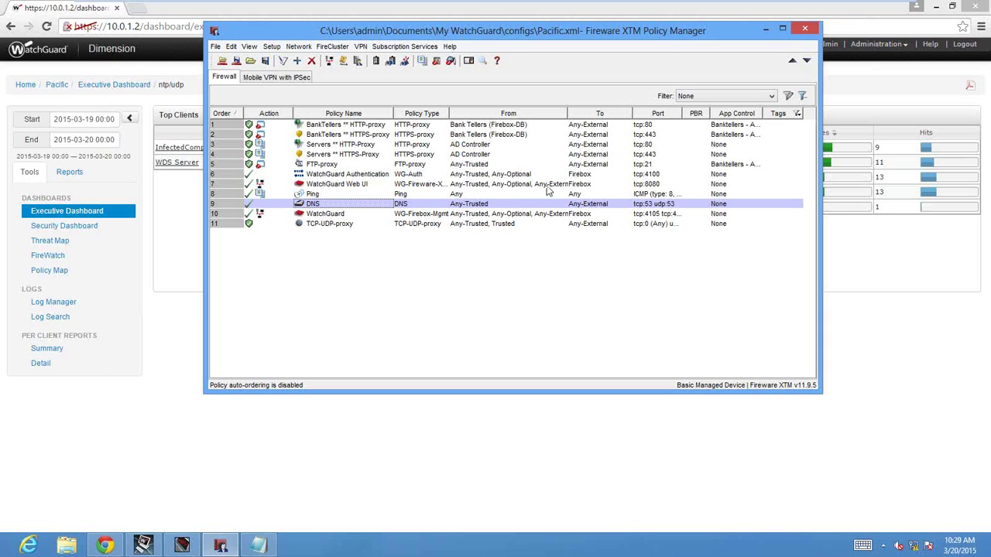
click(187, 238)
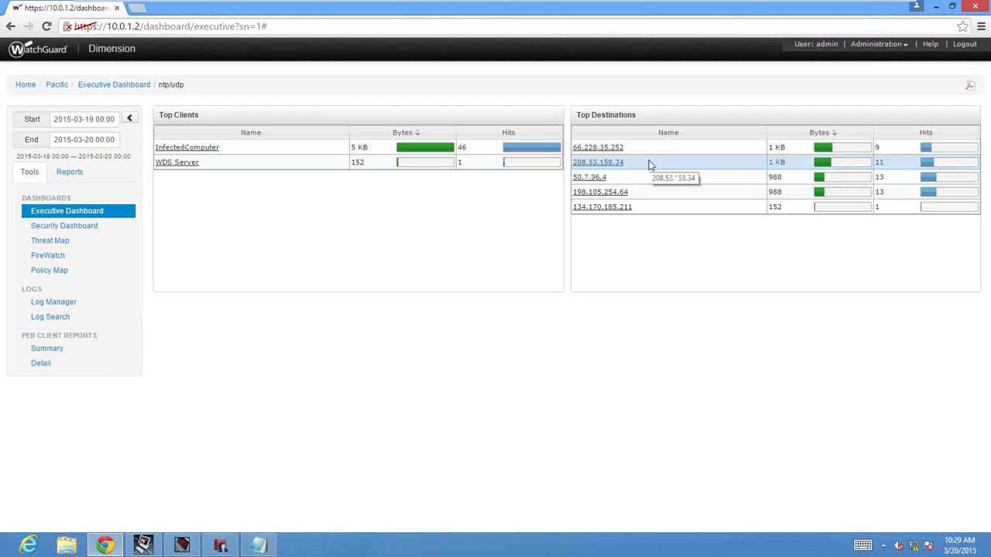
Switch to the Security Dashboard and expand its Top Blocked Protocols panel.
click(89, 234)
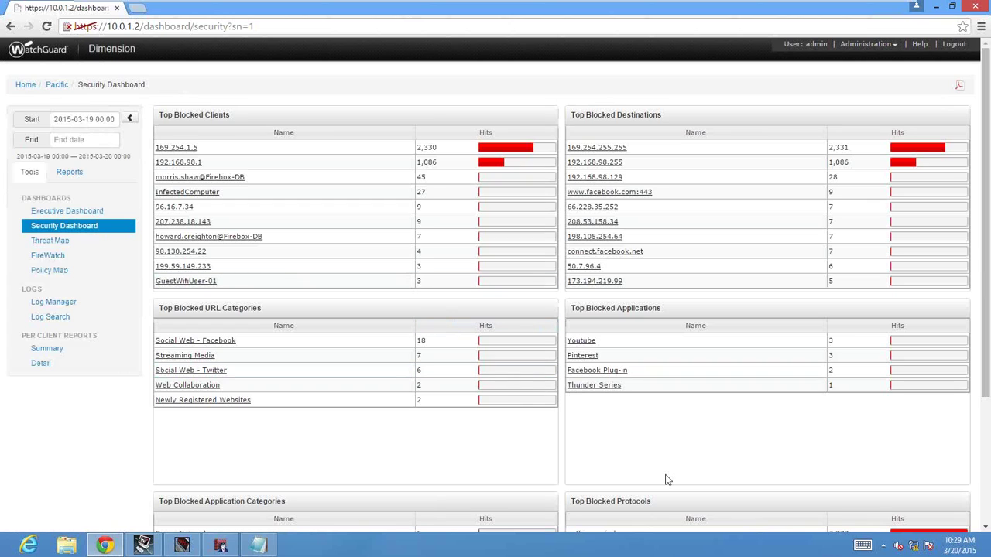
scroll(666, 480, down, 3)
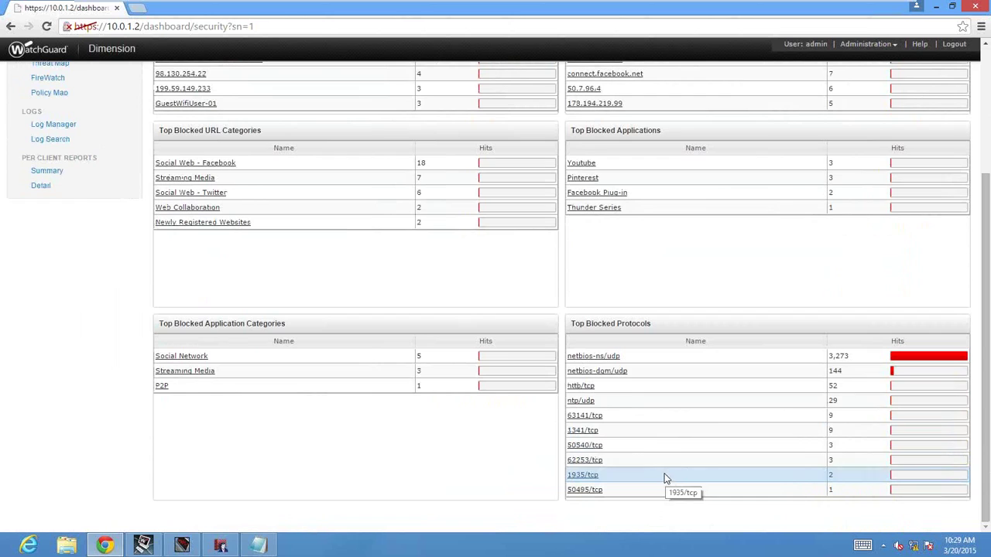
click(624, 329)
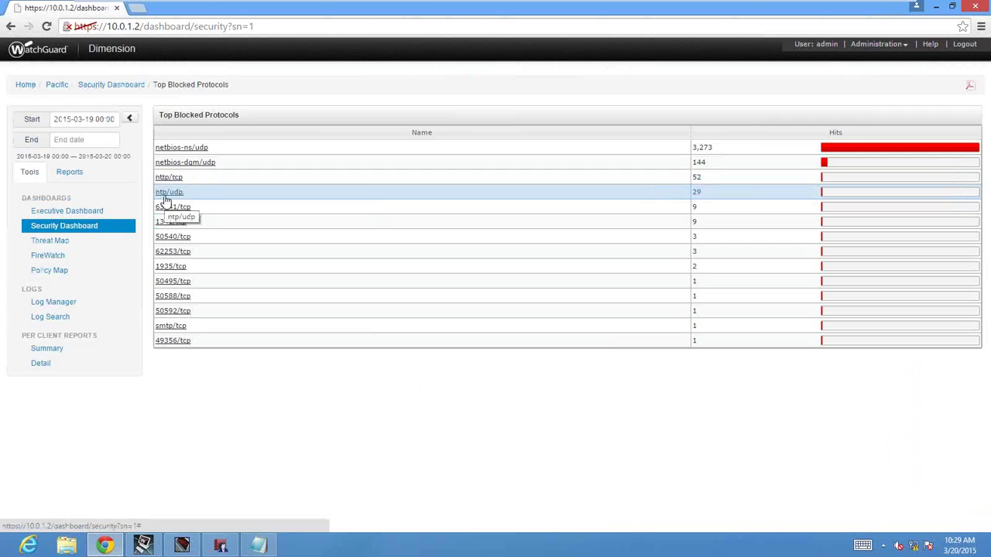
Check blocked ntp/udp traffic, then drill into blocked smtp/tcp from Top Blocked Protocols.
click(165, 198)
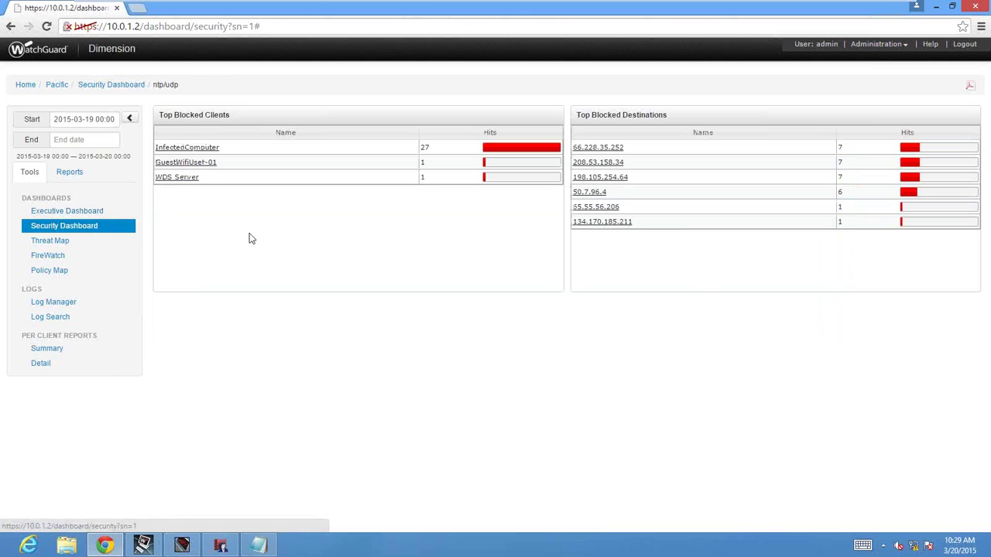
click(82, 233)
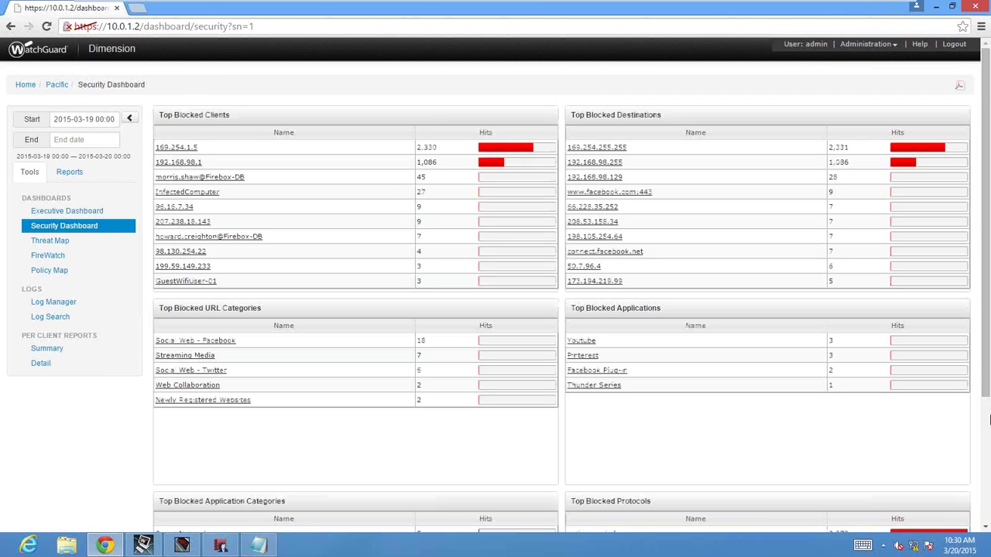
click(987, 445)
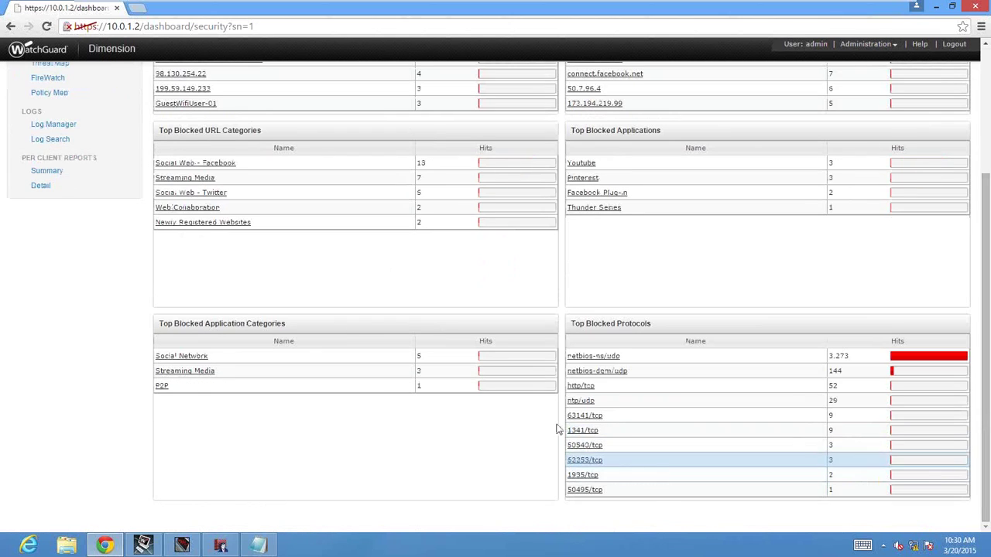
click(589, 325)
click(162, 329)
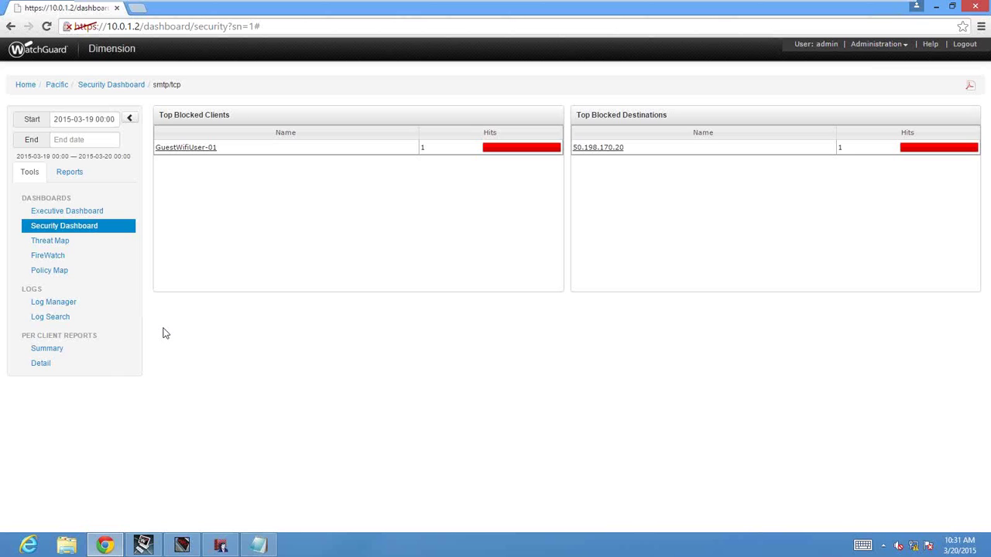
Go back to the Security Dashboard and minimise the VMware virtual machine to reveal Excel.
click(74, 225)
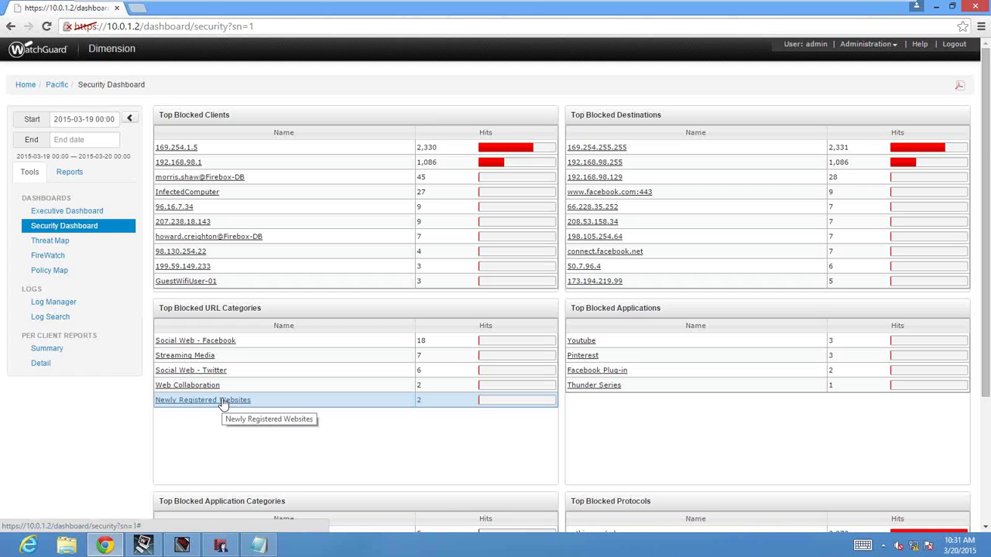
mouse_move(350, 6)
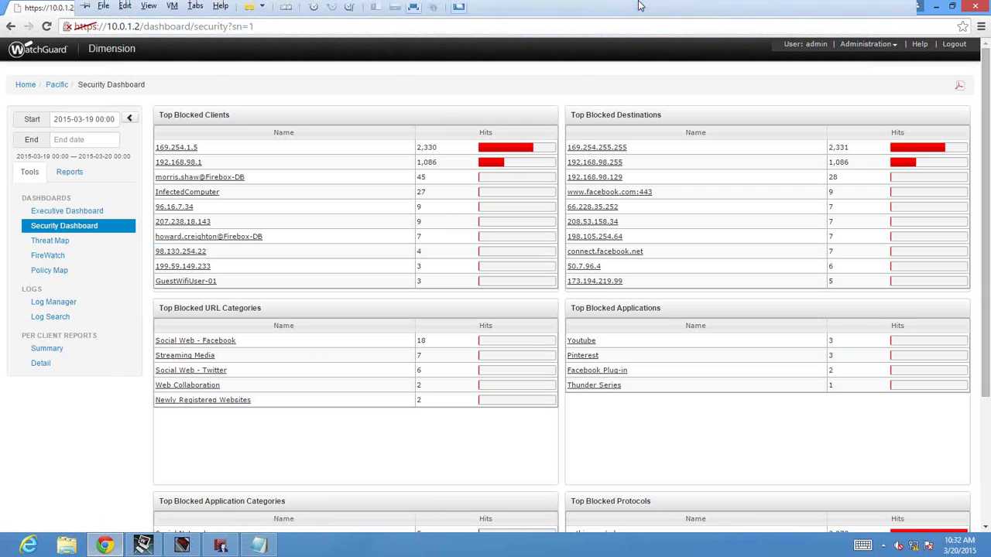
click(867, 9)
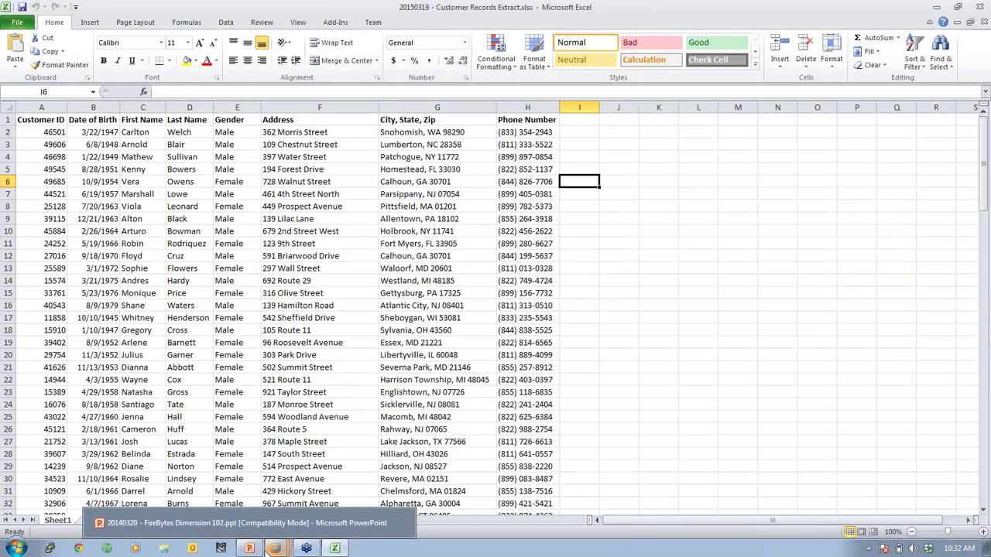
Run the FireBytes Dimension 102 deck as a slide show on slide 5, 'Thank You!'.
click(248, 549)
key(Down)
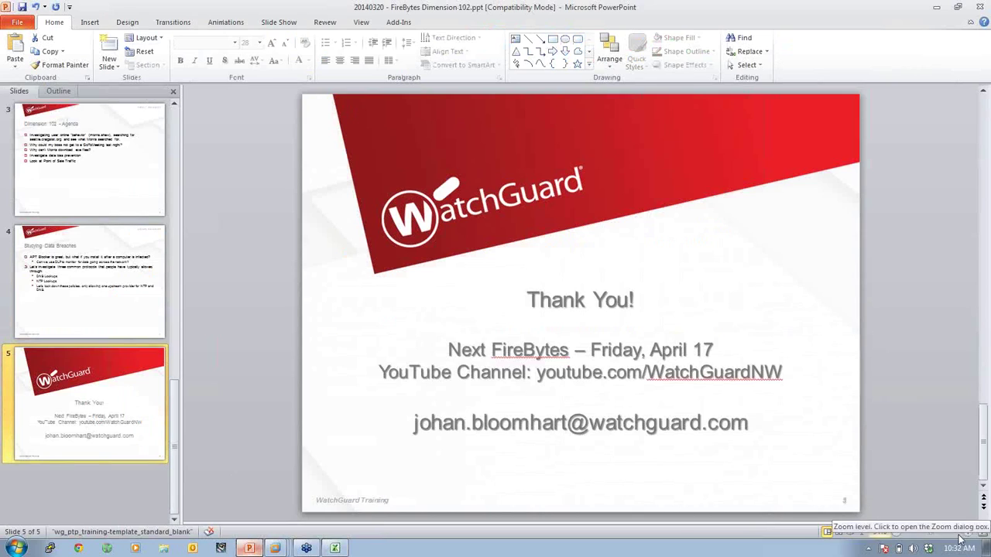
click(858, 531)
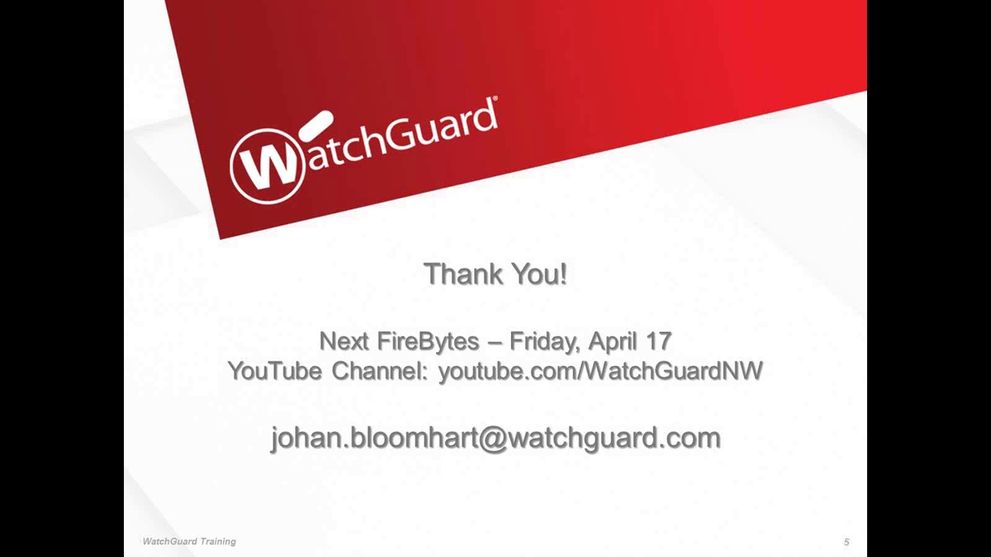